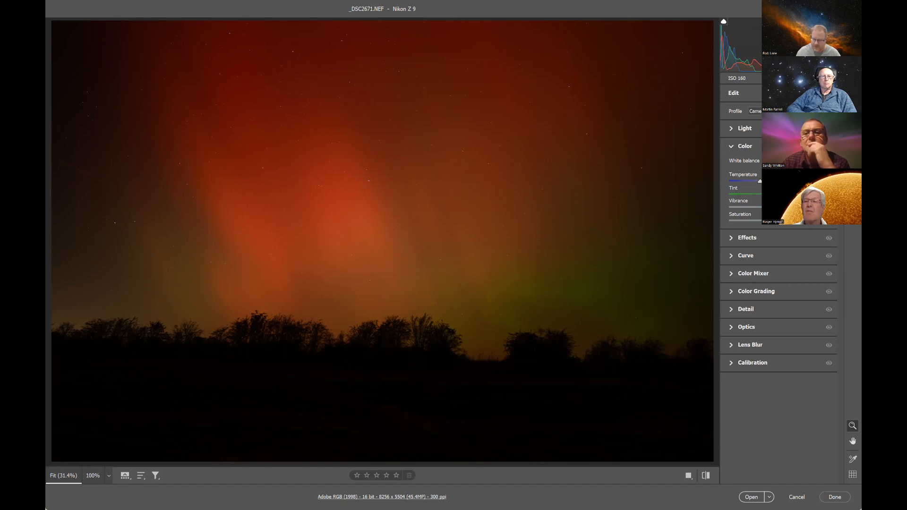
Step: Cool the raw aurora photo's white balance temperature and fine-tune its exposure, highlights and shadows
drag(760, 181, 745, 181)
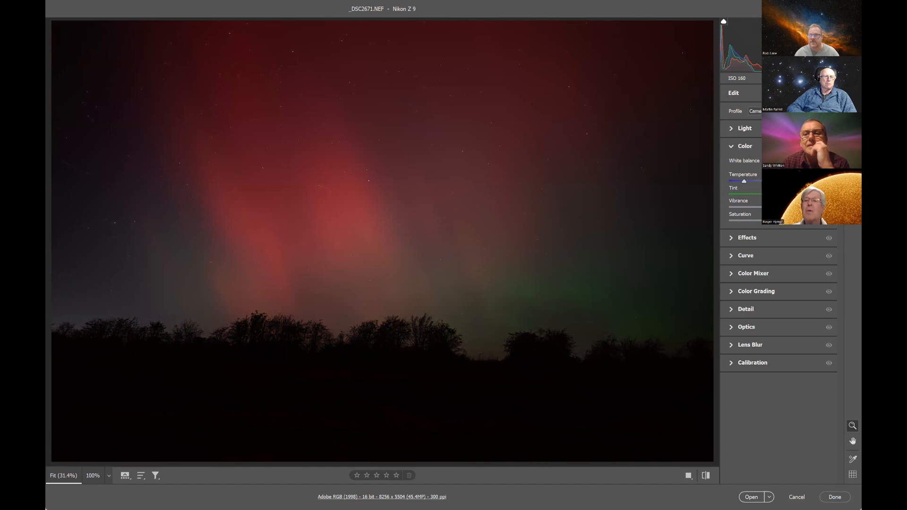
click(745, 128)
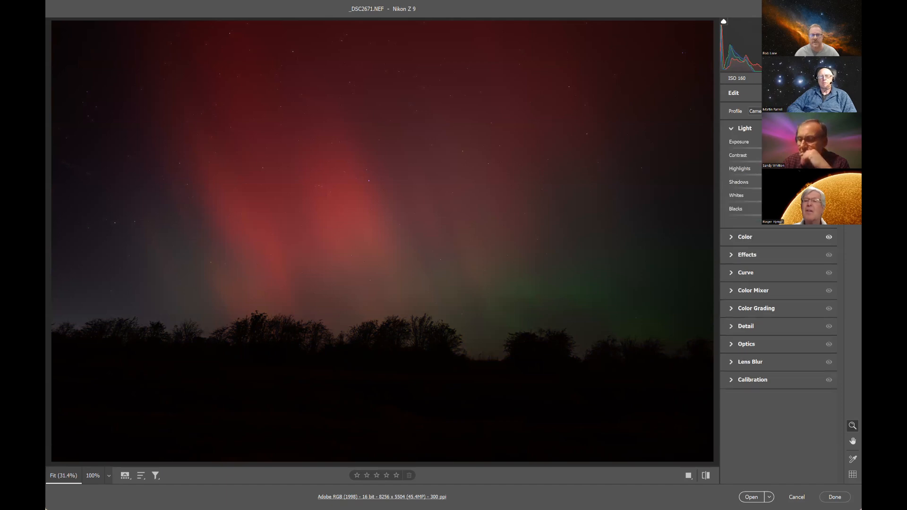
drag(780, 148, 785, 148)
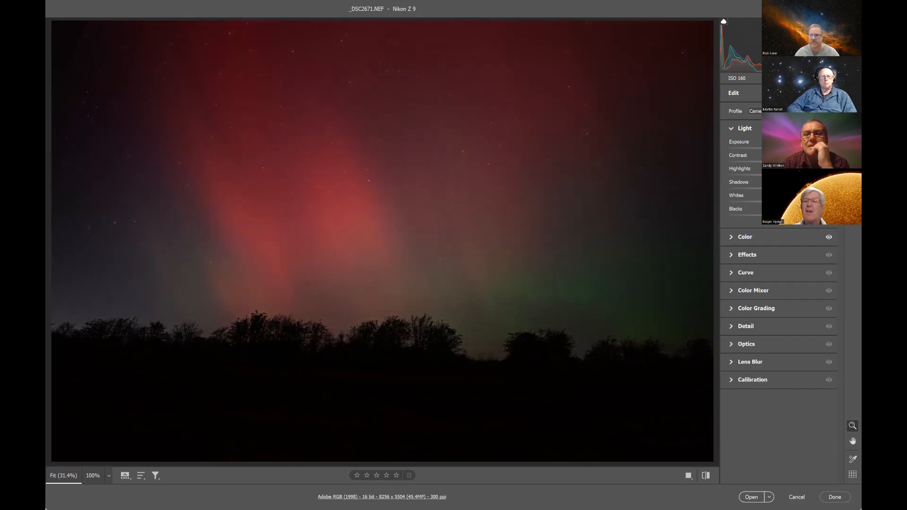
drag(782, 175, 789, 175)
mouse_move(780, 188)
mouse_down()
mouse_move(799, 189)
mouse_move(780, 188)
mouse_up()
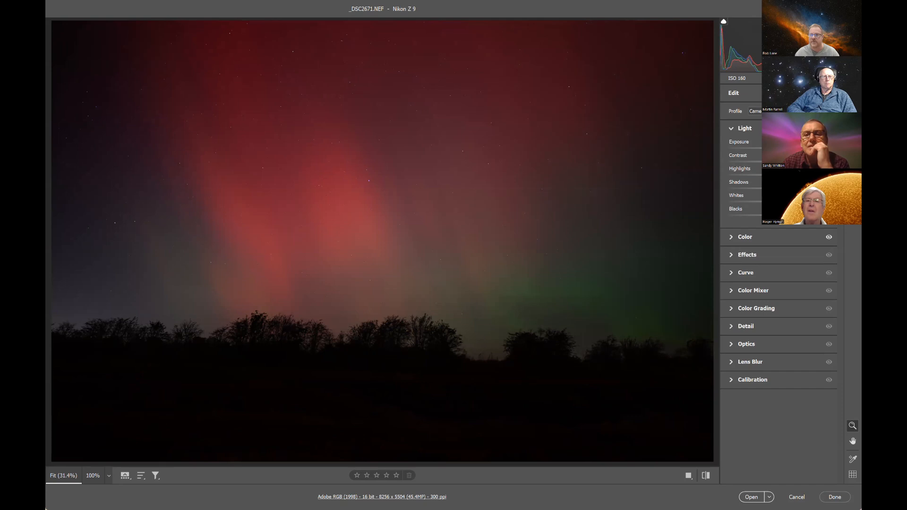
Step: Check the lens profile corrections, set sharpening to 5 and luminance noise reduction to 46, and open the raw photo for editing
click(734, 346)
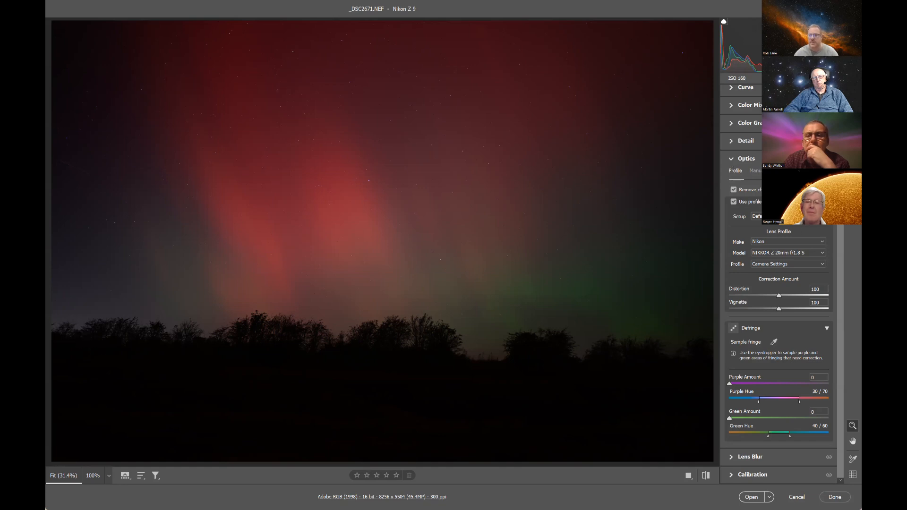
click(734, 155)
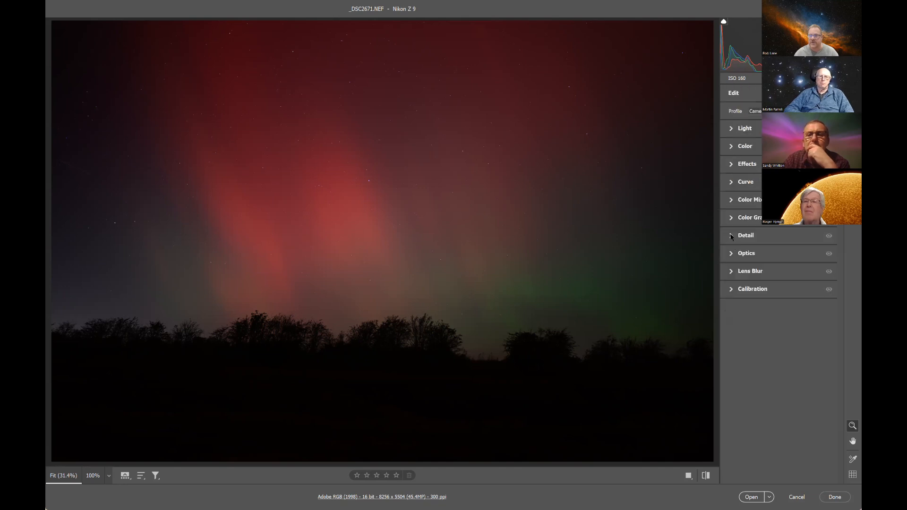
click(732, 237)
drag(757, 259, 733, 259)
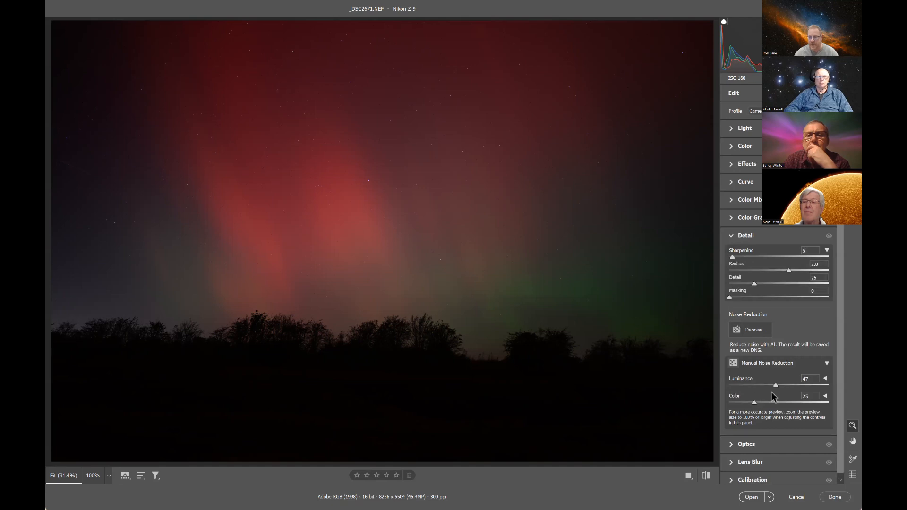
drag(473, 228, 509, 229)
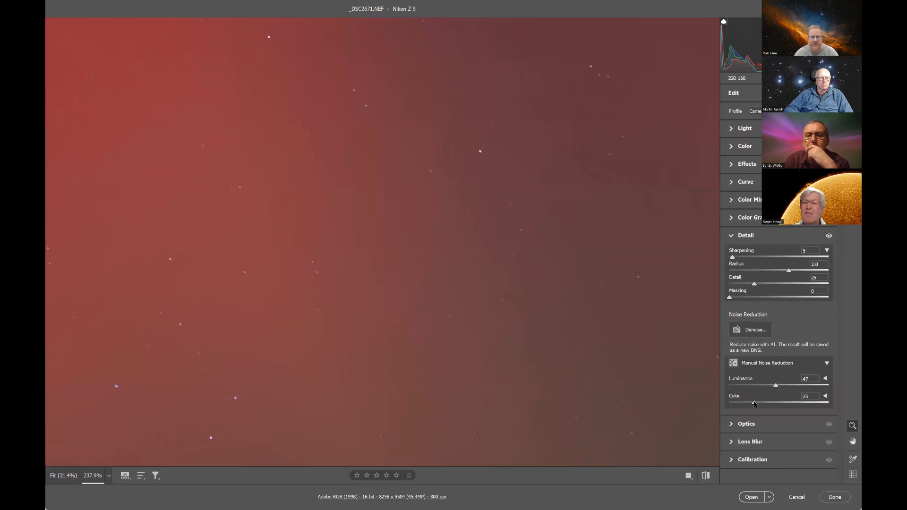
drag(776, 386, 775, 386)
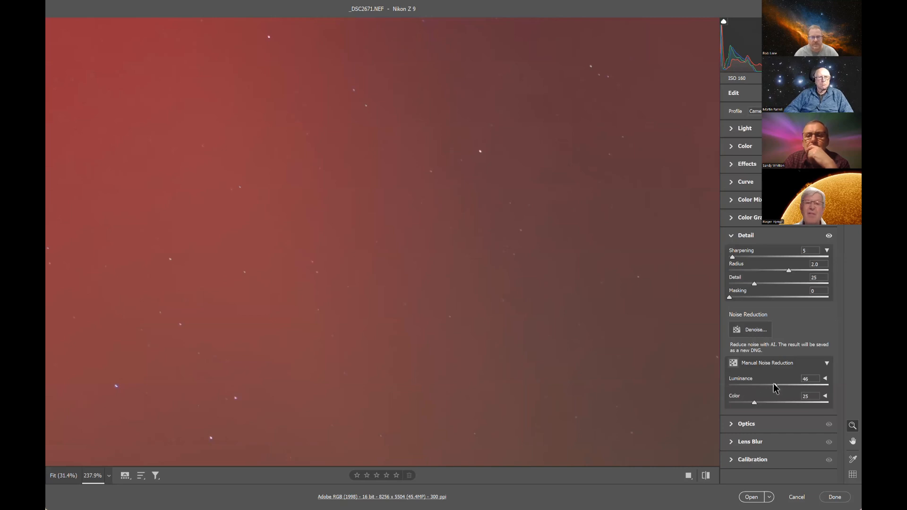
click(751, 497)
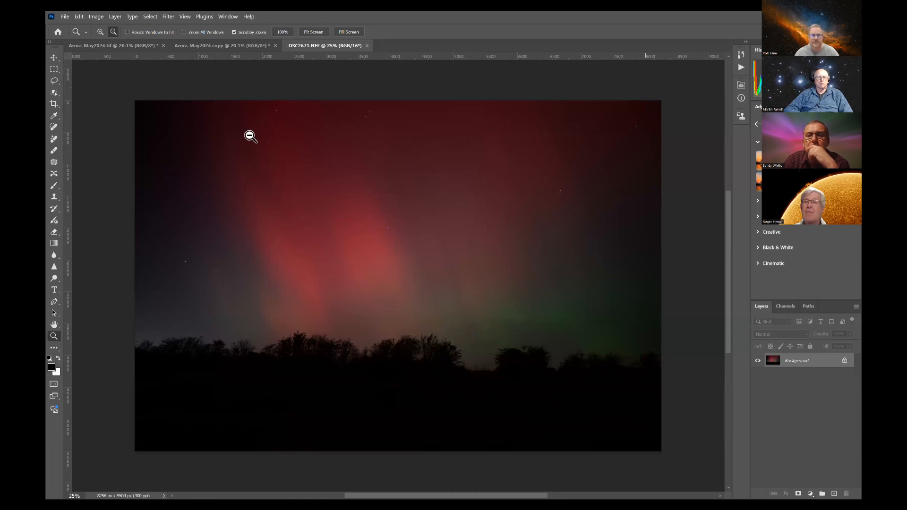
Step: Duplicate the background layer of Arora_May2024.tif and use the Camera Raw filter to adjust the copy's exposure and lift its shadows and blacks
click(116, 45)
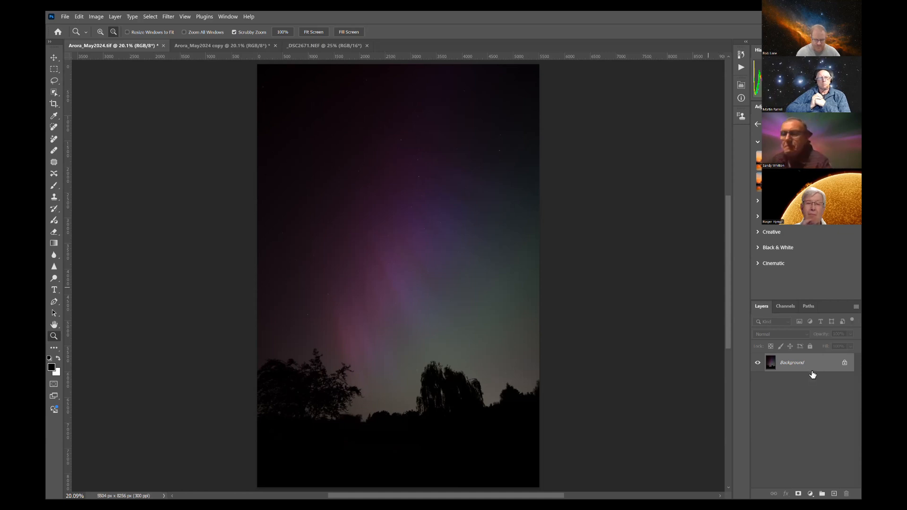
key(ctrl+j)
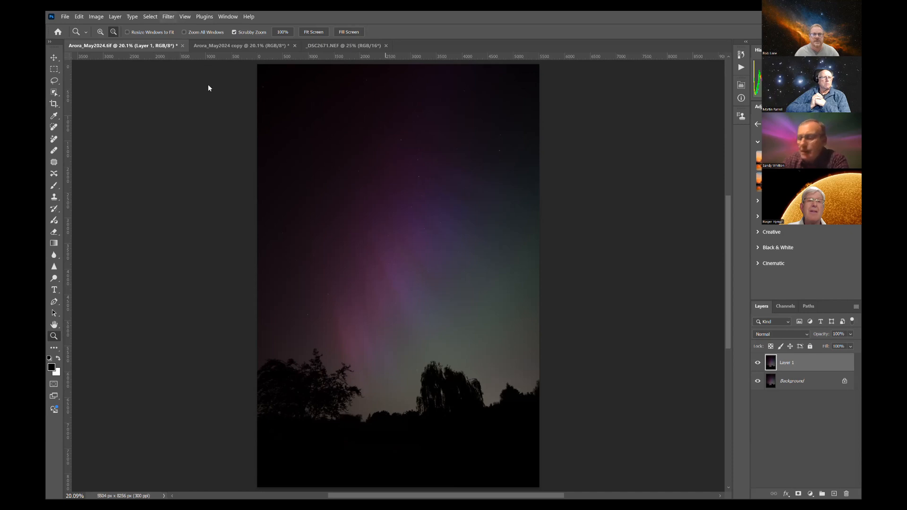
click(168, 16)
click(202, 94)
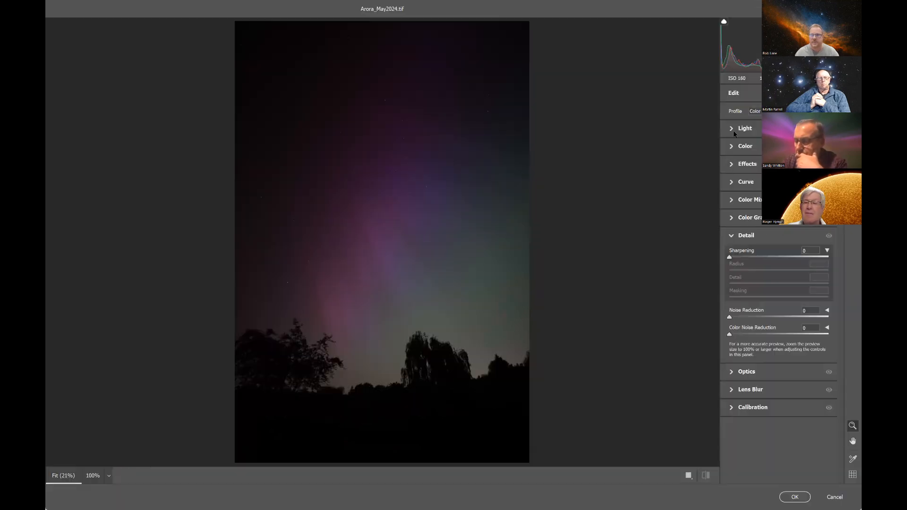
click(745, 129)
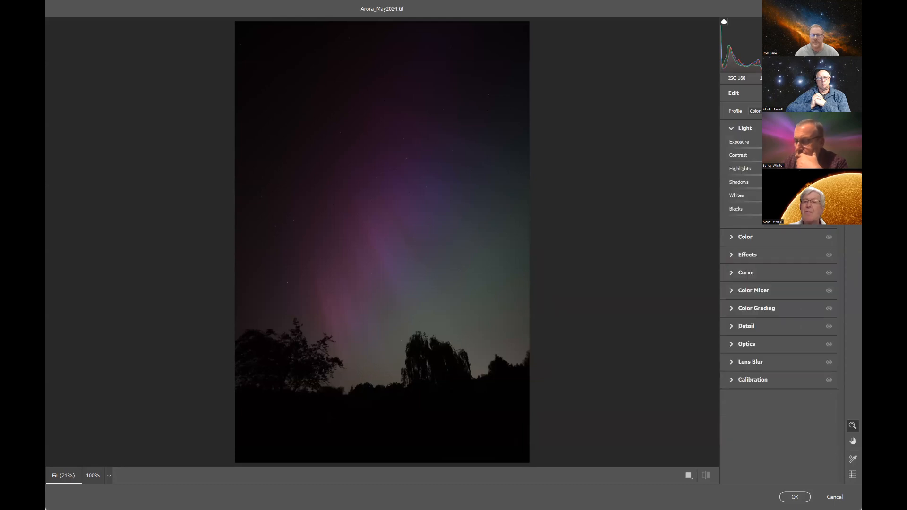
drag(780, 148, 784, 148)
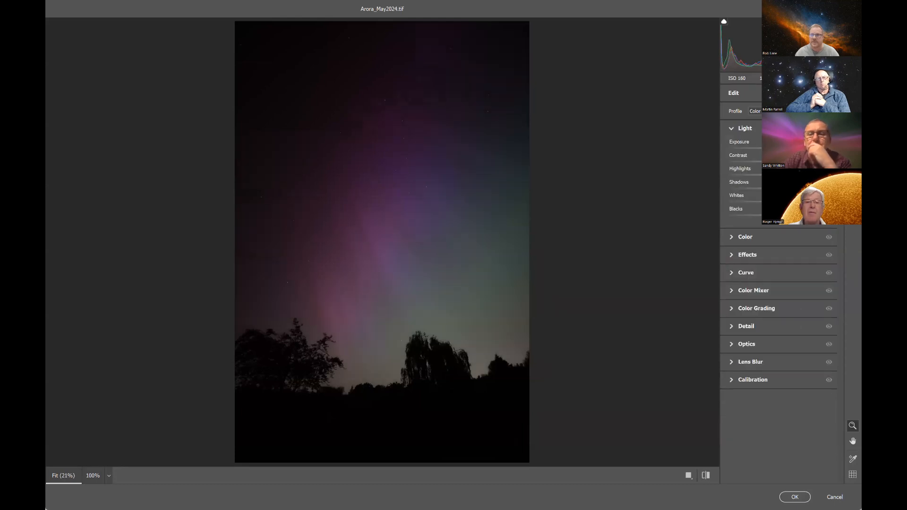
drag(780, 188, 806, 189)
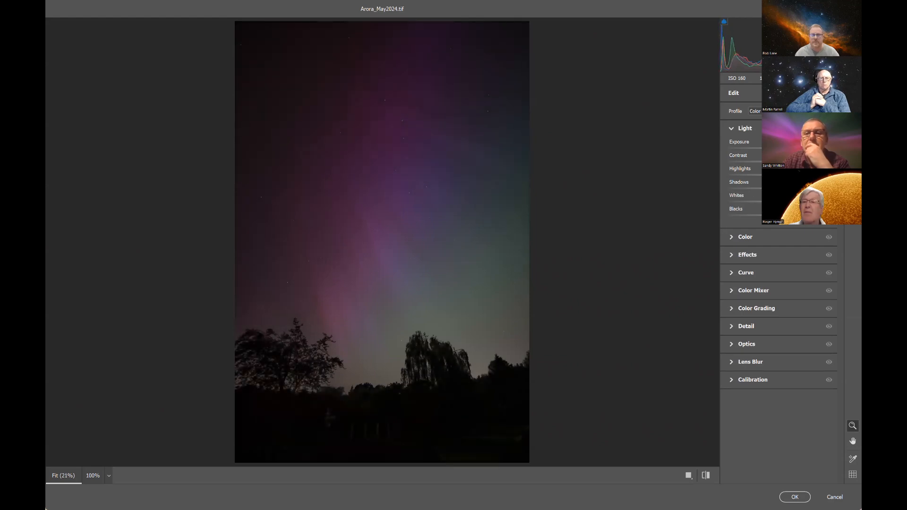
drag(780, 216, 788, 216)
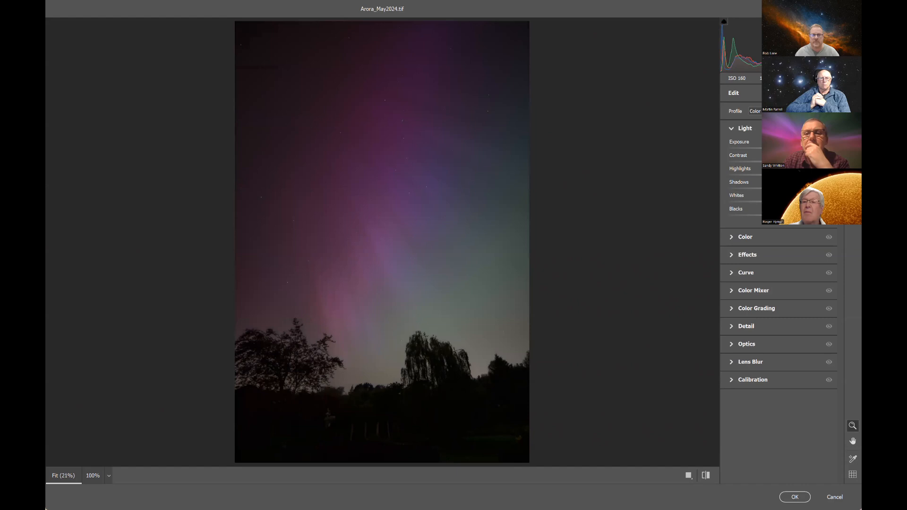
click(801, 498)
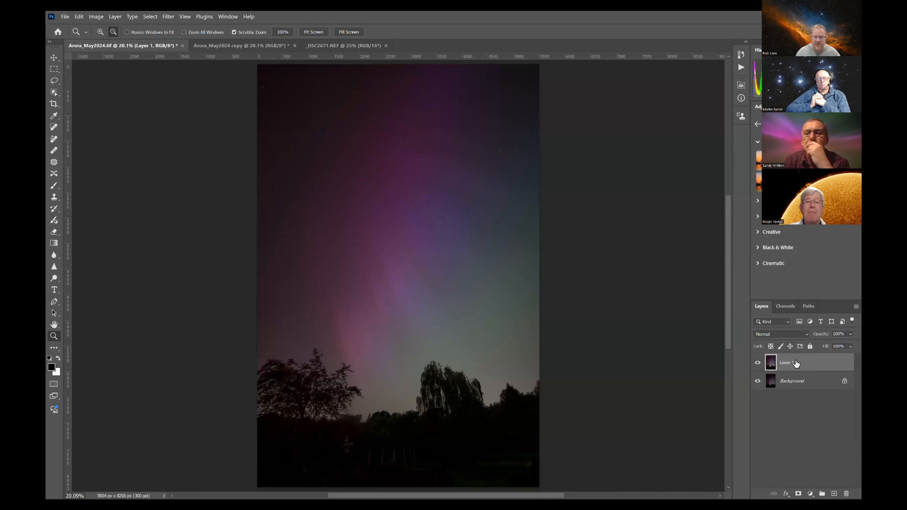
Step: Duplicate the adjusted layer twice and apply Dust & Scratches to the top copy with an 11-pixel radius and threshold 0
key(ctrl+j)
key(ctrl+j)
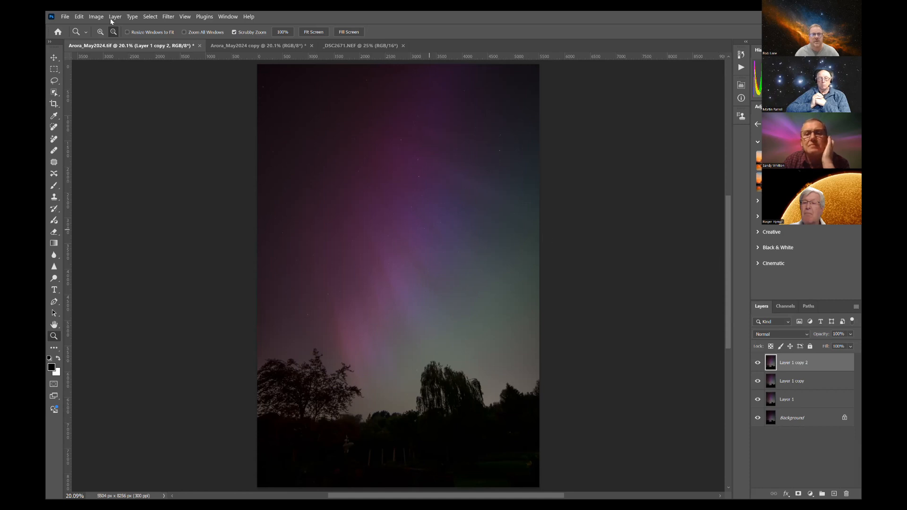
click(168, 17)
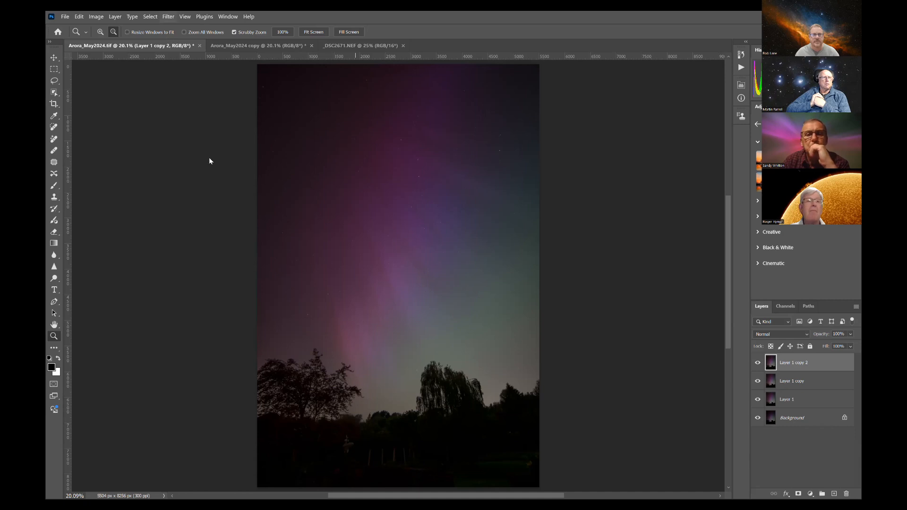
mouse_move(207, 155)
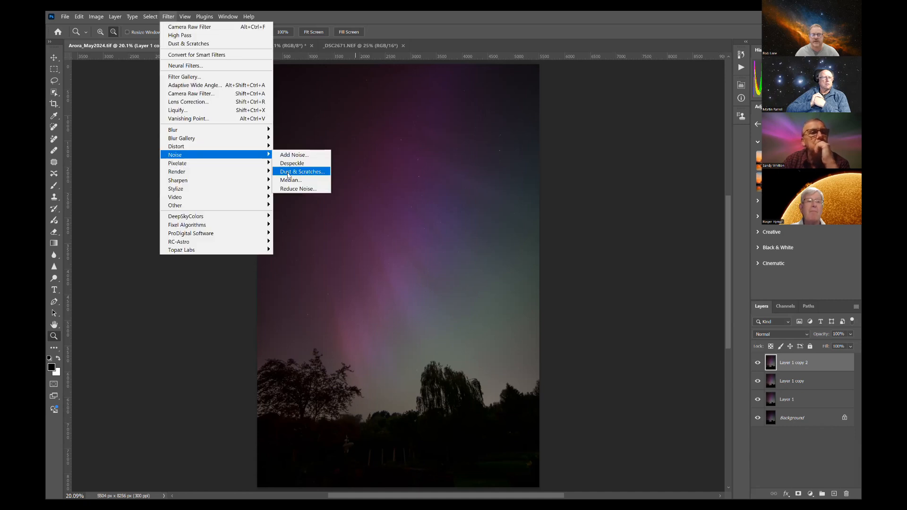
click(289, 172)
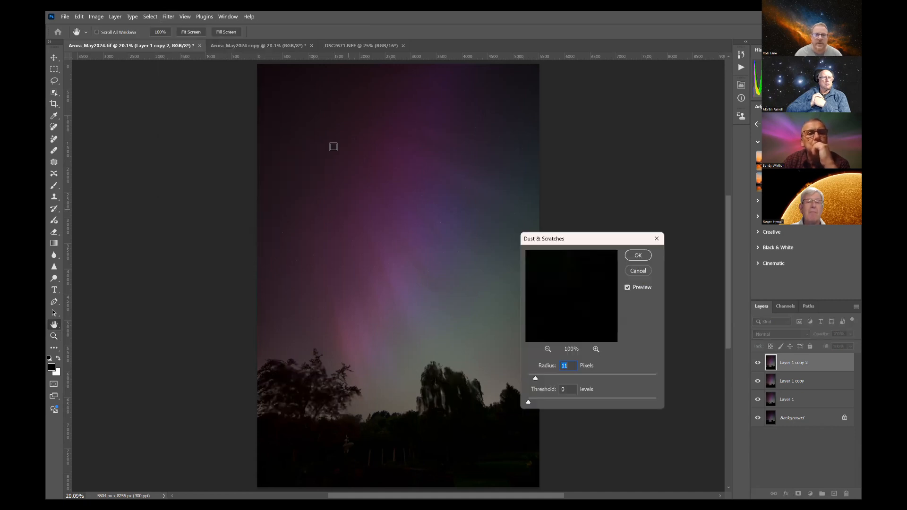
click(315, 116)
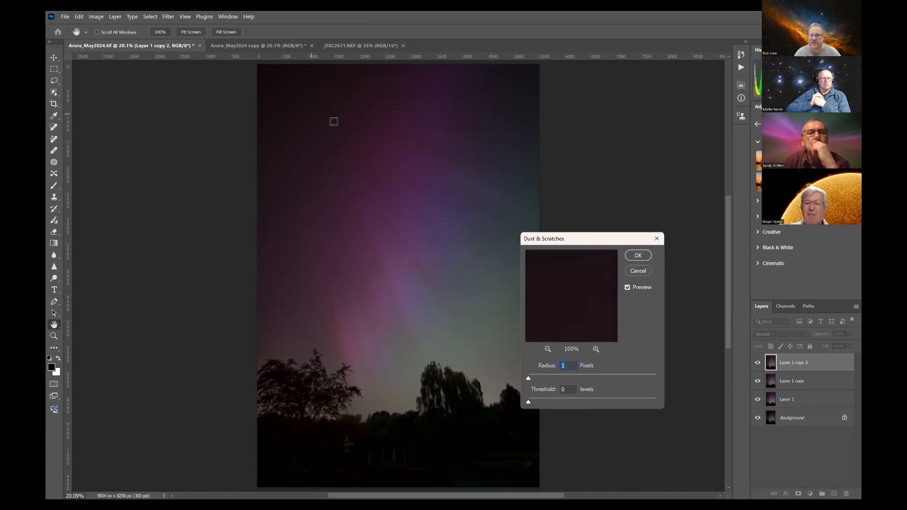
click(446, 294)
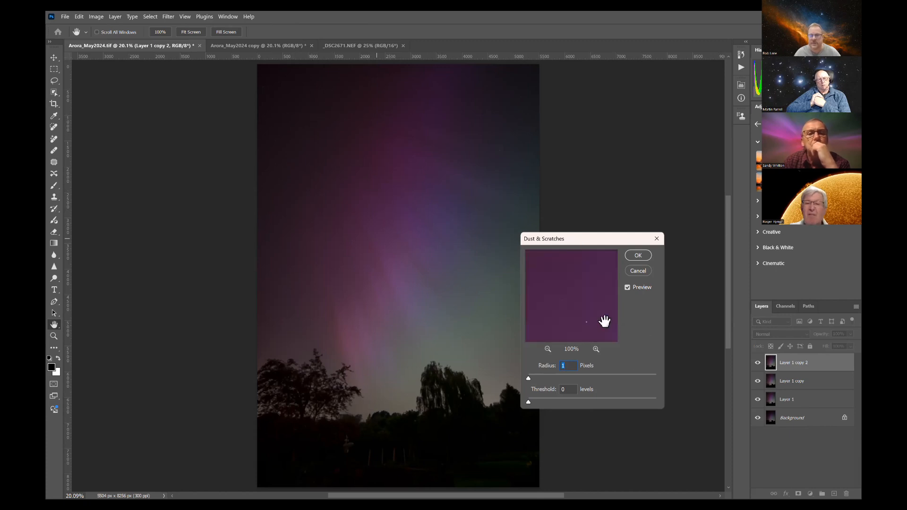
drag(530, 379, 533, 377)
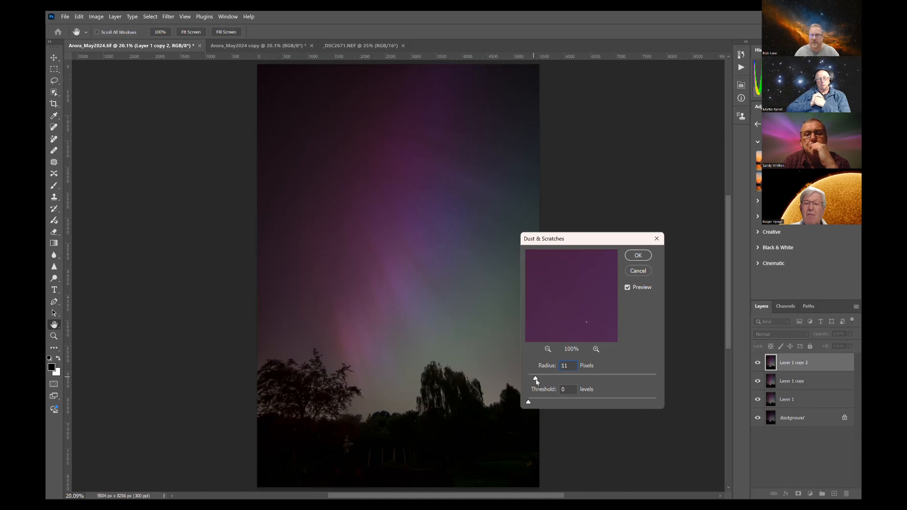
drag(543, 380, 539, 379)
text(11)
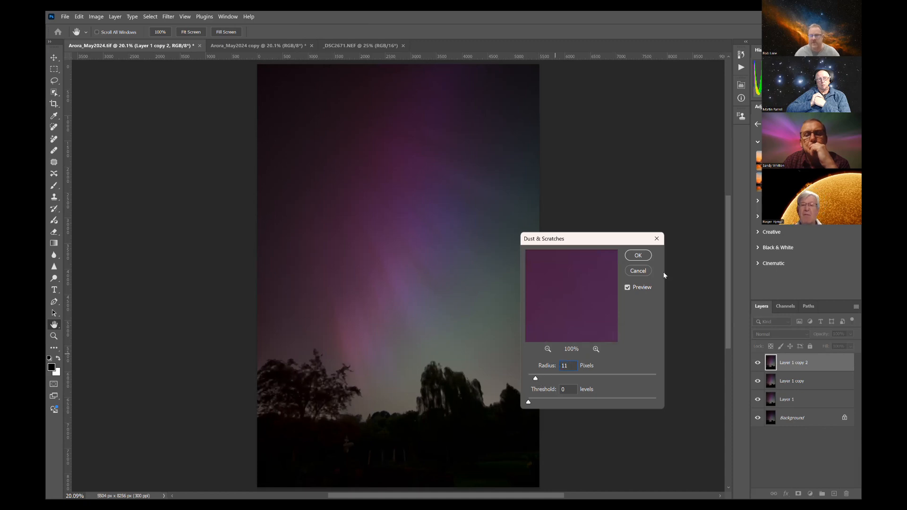
click(643, 256)
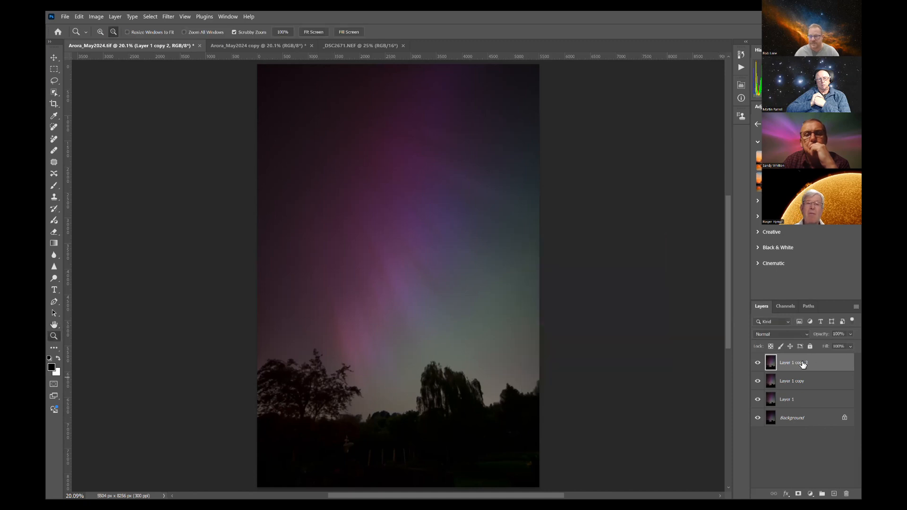
Step: Set the filtered top copy's blend mode to Difference and merge it with the unfiltered copy directly below
click(807, 335)
click(776, 428)
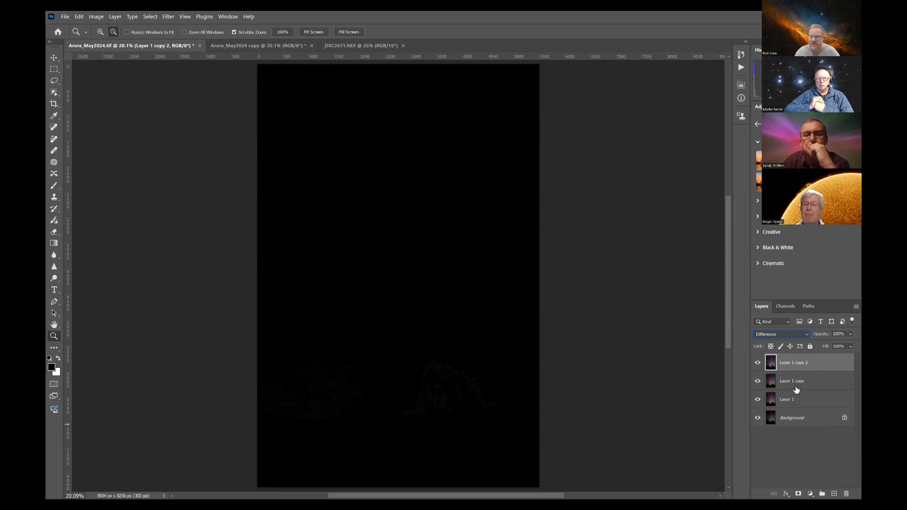
ctrl+click(797, 383)
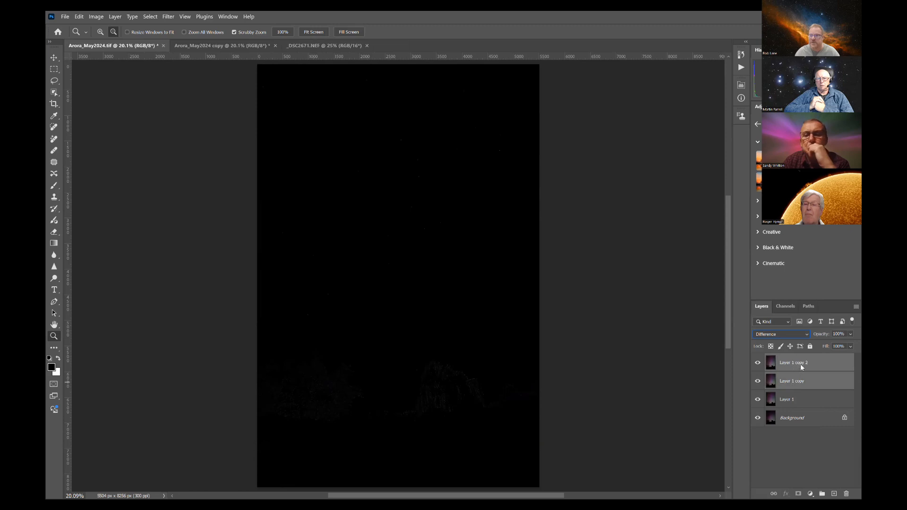
right_click(793, 238)
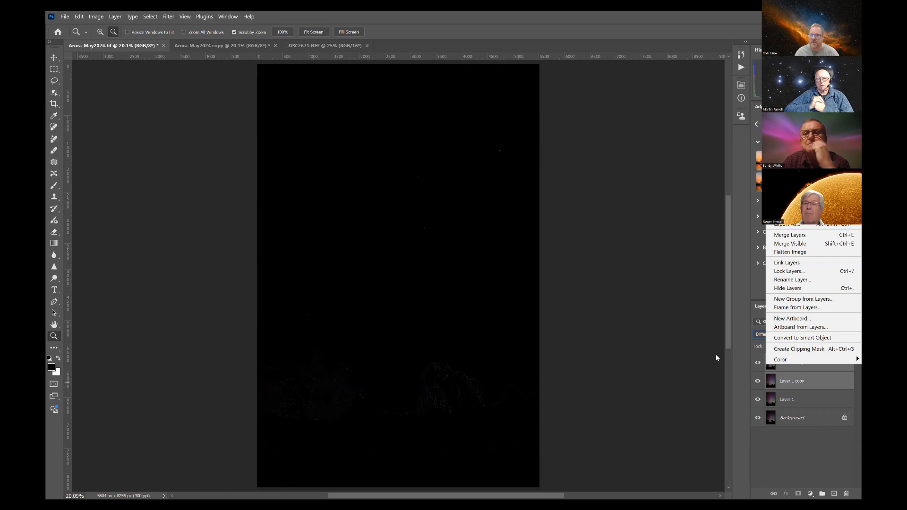
click(792, 368)
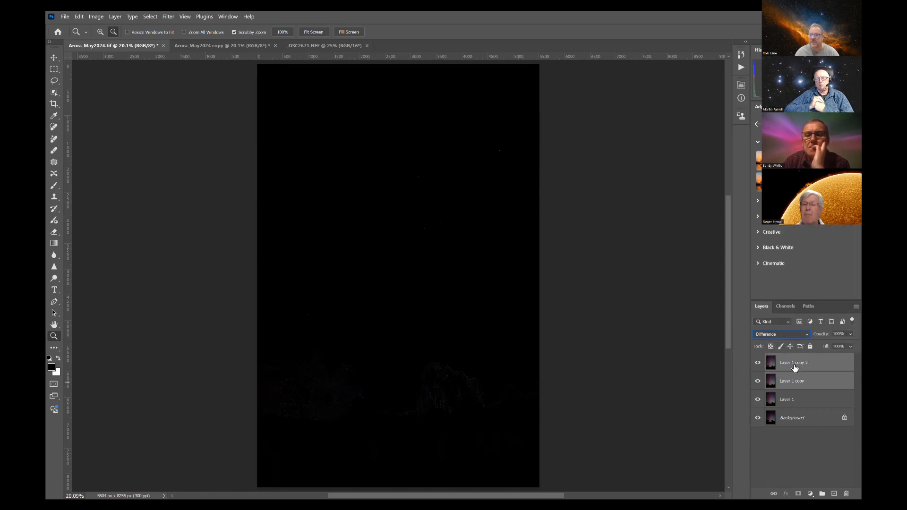
right_click(784, 235)
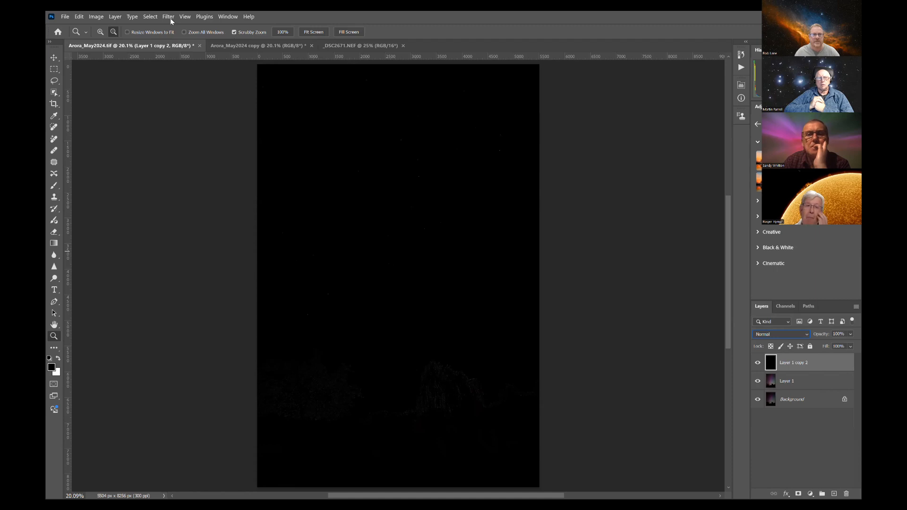
Step: Rename the merged difference layer as stars
double_click(789, 362)
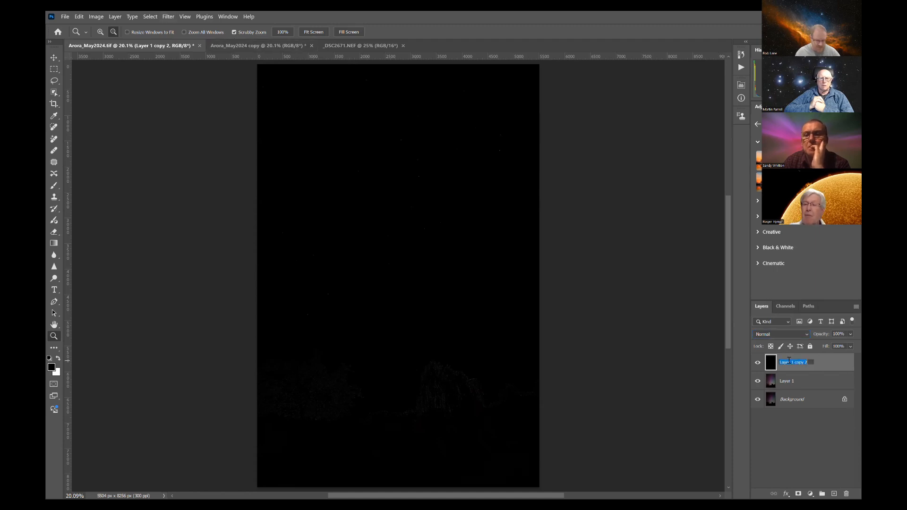
text(stars)
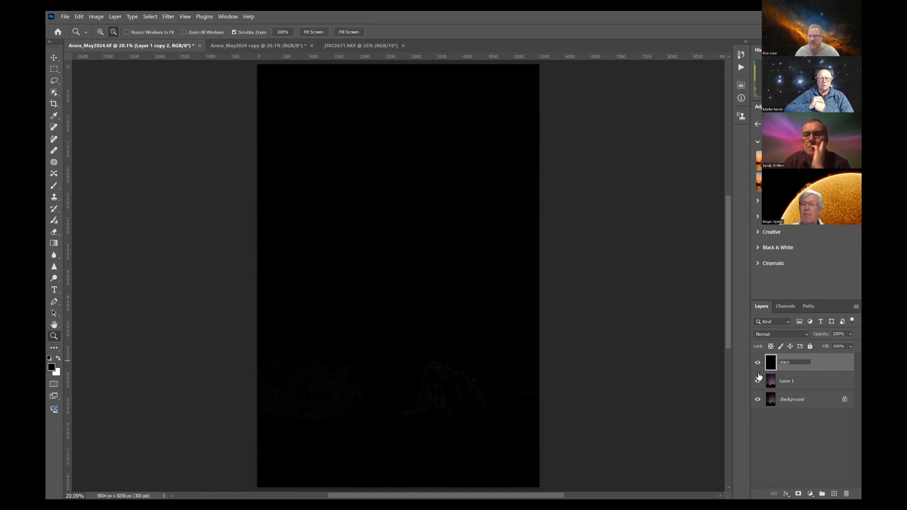
key(Return)
Step: Open the stars layer in the Camera Raw filter and brush a mask over the trees and foreground with feather 97
click(168, 17)
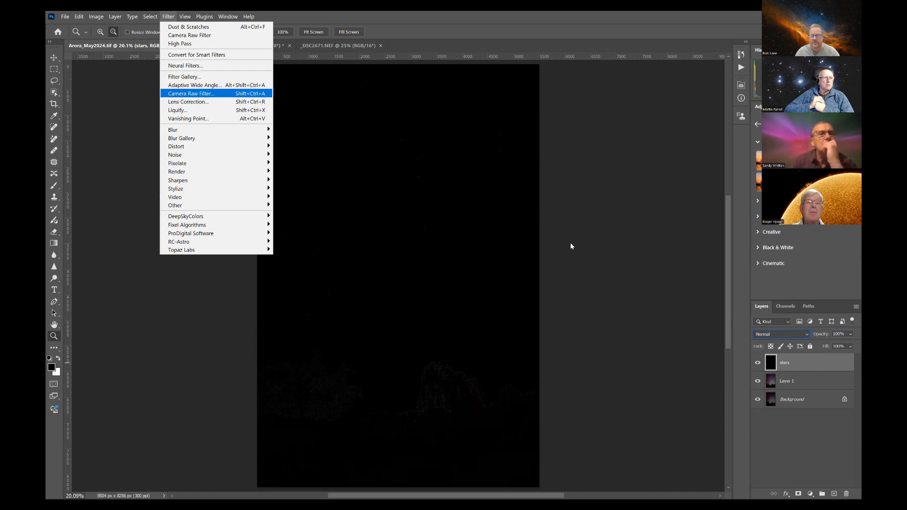
key(Return)
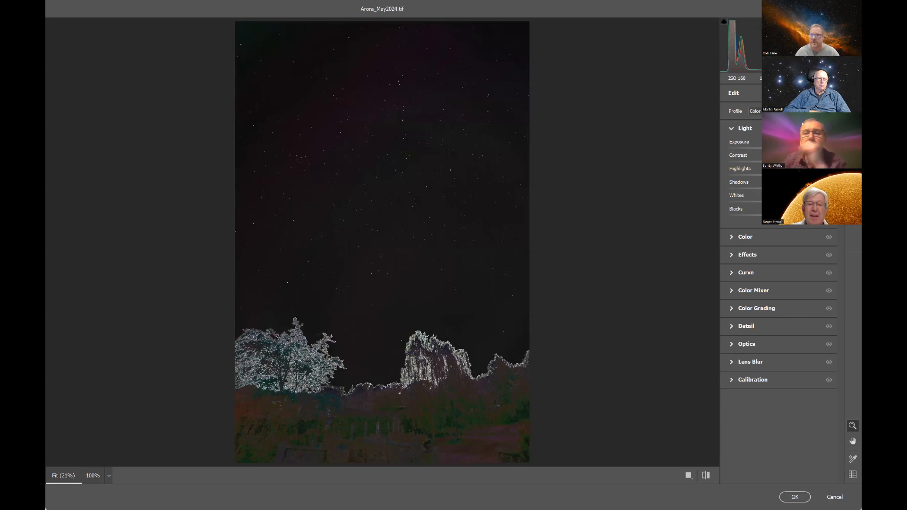
click(853, 126)
click(745, 169)
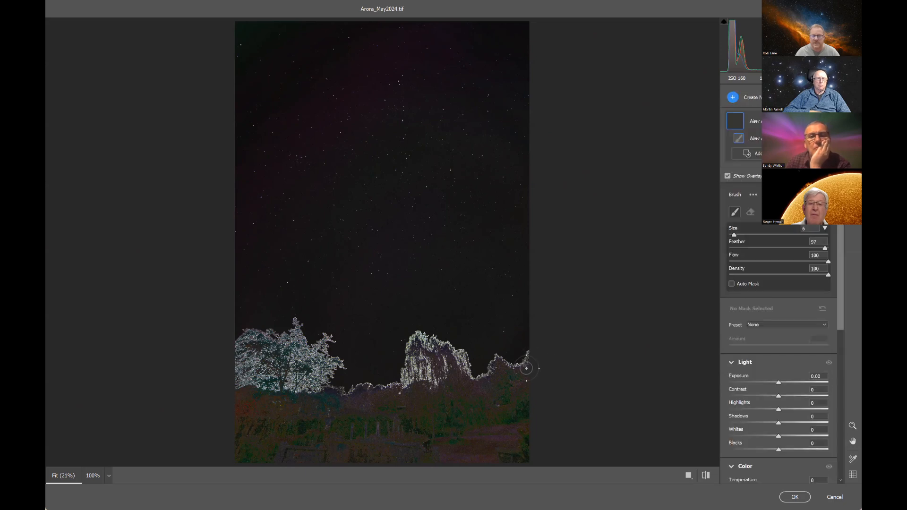
mouse_move(527, 365)
mouse_down()
mouse_move(384, 368)
mouse_move(233, 346)
mouse_move(400, 397)
mouse_move(421, 420)
mouse_move(298, 465)
mouse_move(220, 453)
mouse_move(517, 457)
mouse_move(539, 425)
mouse_move(411, 407)
mouse_move(318, 375)
mouse_up()
mouse_move(294, 328)
mouse_down()
mouse_move(313, 346)
mouse_move(365, 363)
mouse_move(488, 371)
mouse_move(457, 396)
mouse_move(348, 431)
mouse_move(424, 429)
mouse_up()
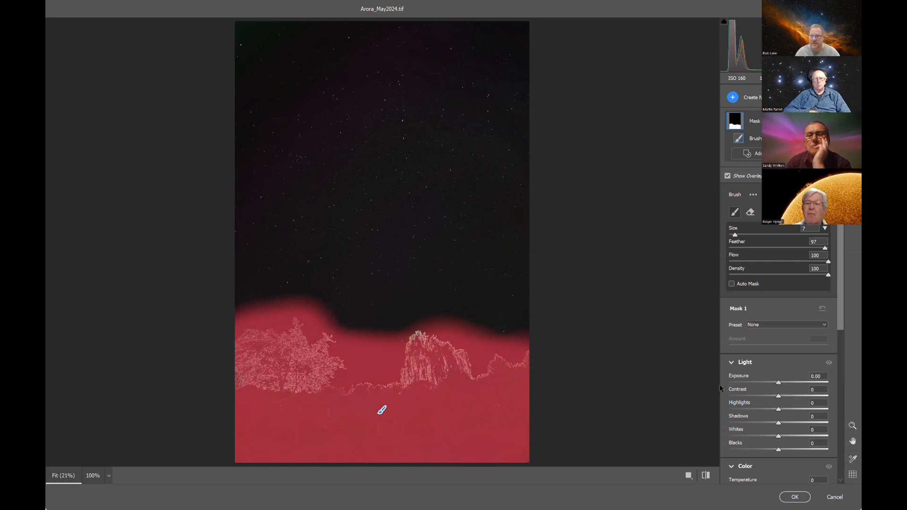
Step: Darken the masked foreground with exposure -4.00 and contrast, shadows, whites and blacks at -100
drag(779, 383, 720, 385)
drag(779, 396, 723, 397)
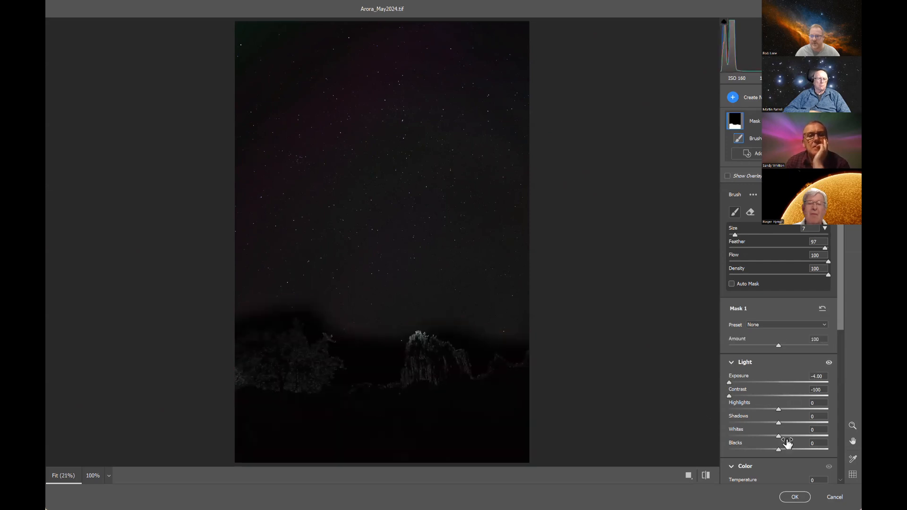
drag(779, 437, 720, 448)
drag(780, 424, 700, 424)
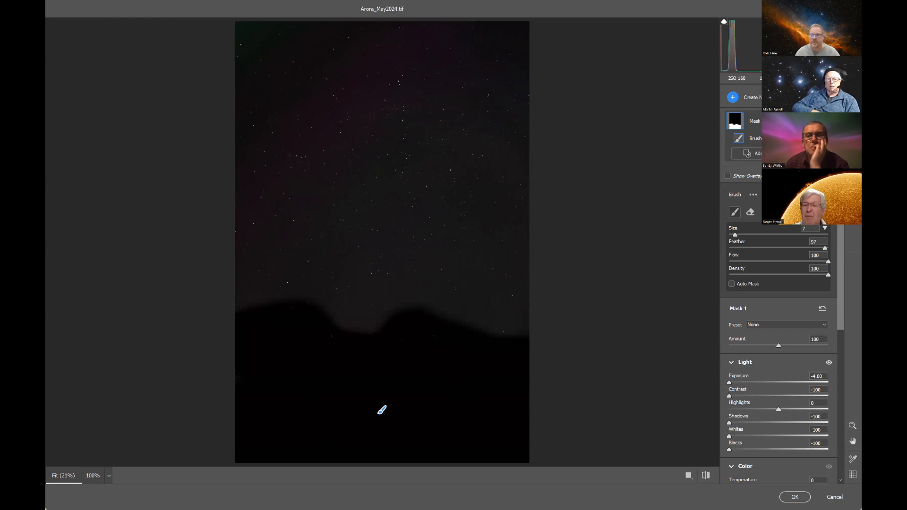
Step: Return to the global edits, lower the Blacks of the whole stars layer and apply the Camera Raw filter
key(e)
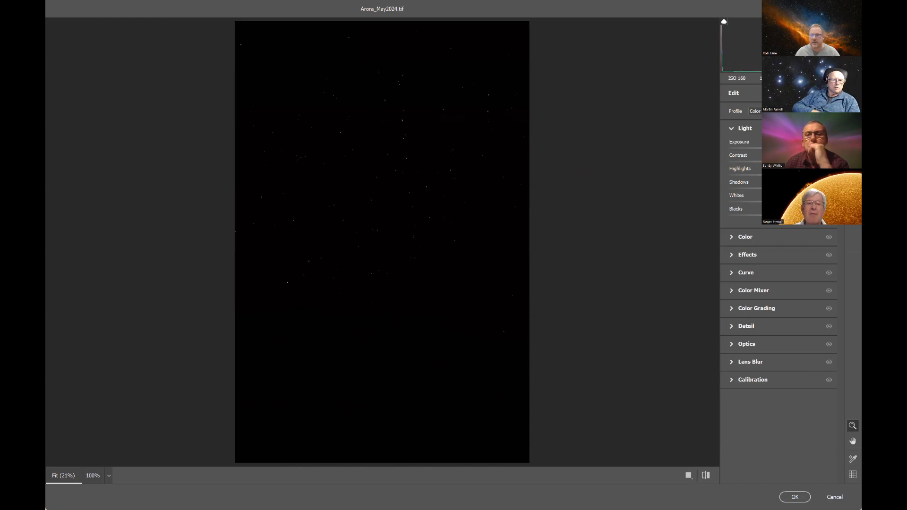
drag(779, 216, 739, 215)
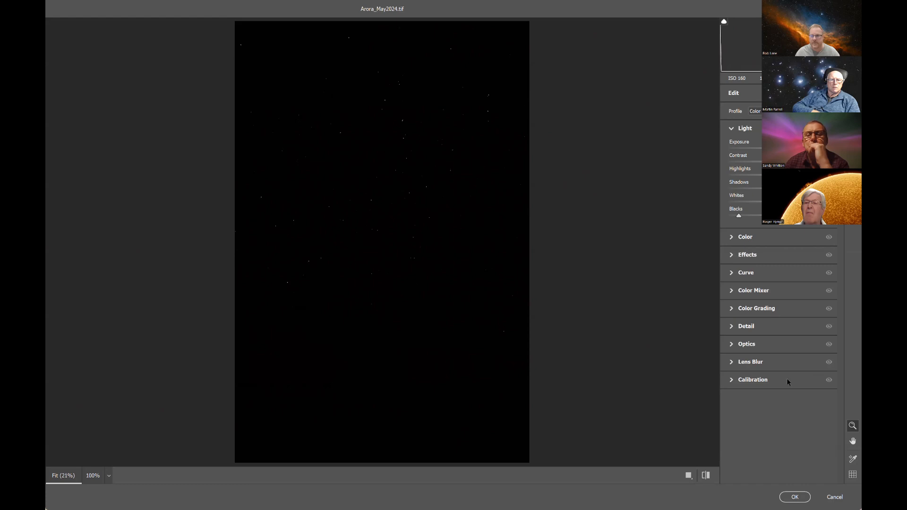
click(795, 498)
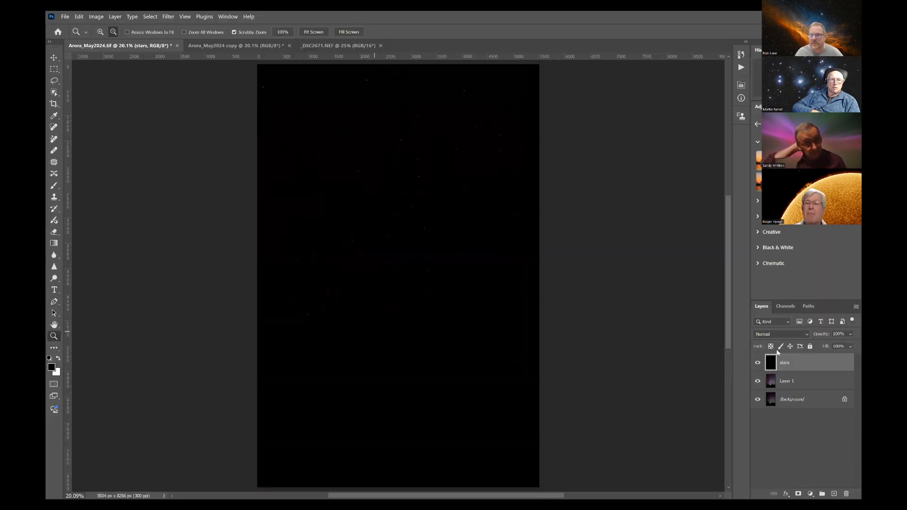
Step: Set the stars layer's blend mode to Screen and toggle its visibility to compare the effect
click(785, 339)
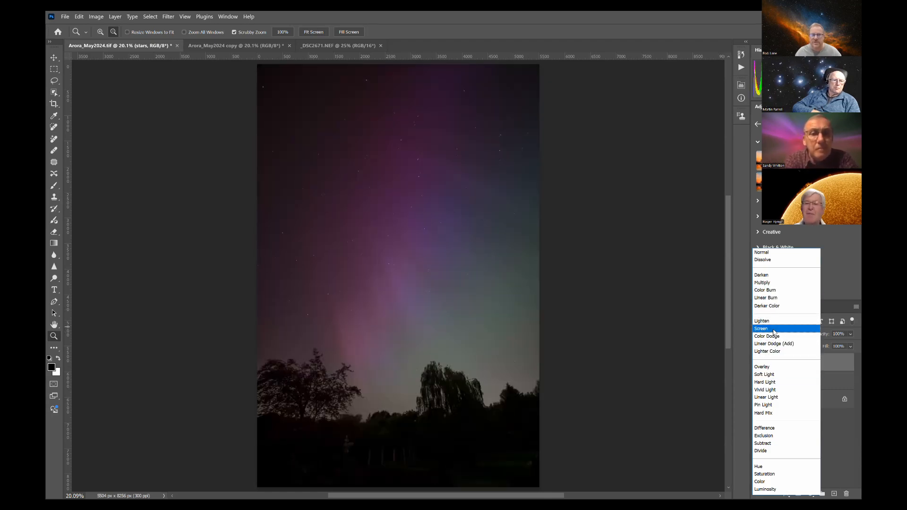
click(729, 339)
click(759, 365)
click(758, 364)
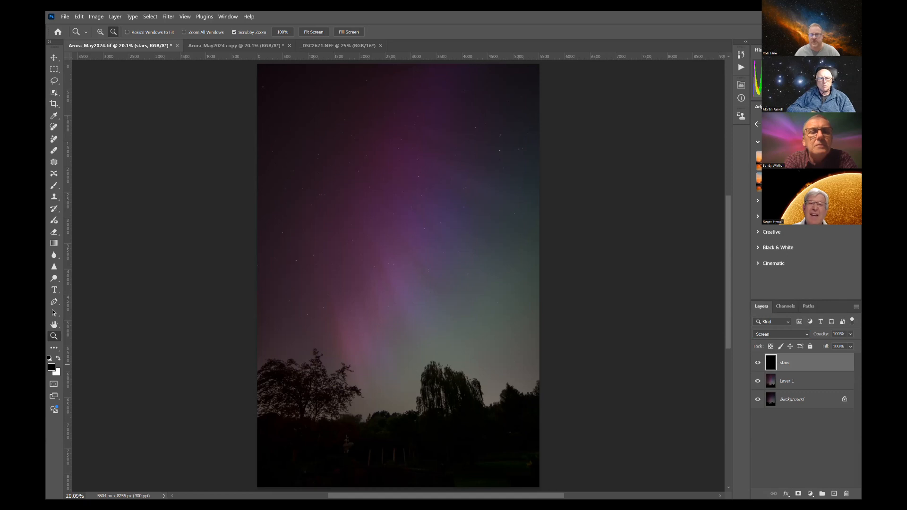
Step: Duplicate Layer 1 and apply a High Pass filter with a 539.4-pixel radius to the copy
click(798, 383)
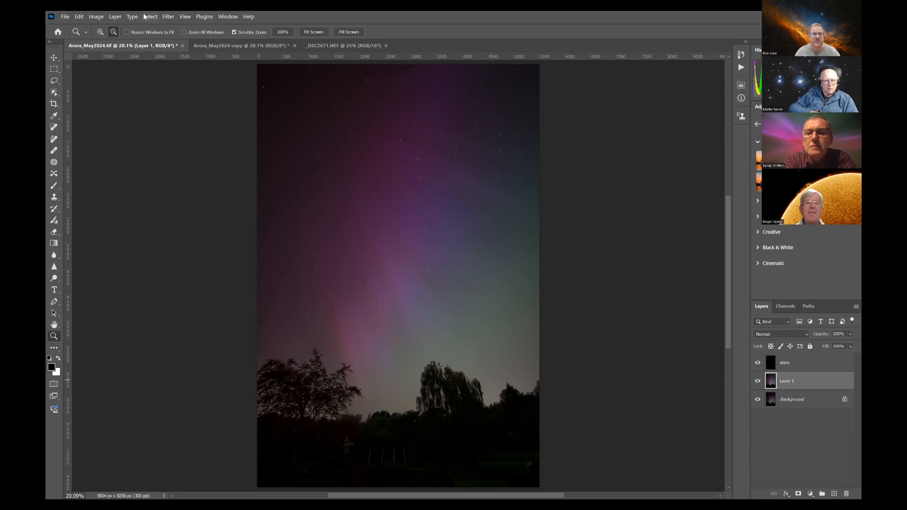
key(ctrl+j)
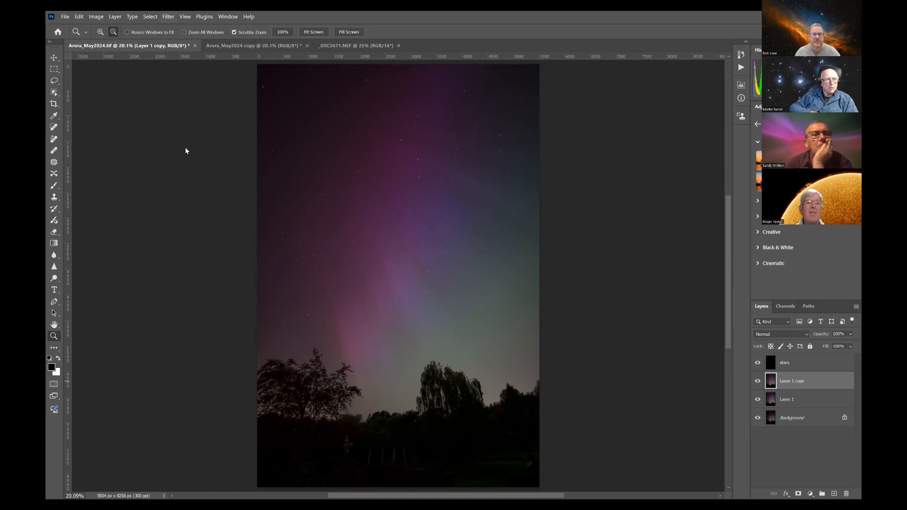
click(168, 17)
mouse_move(265, 206)
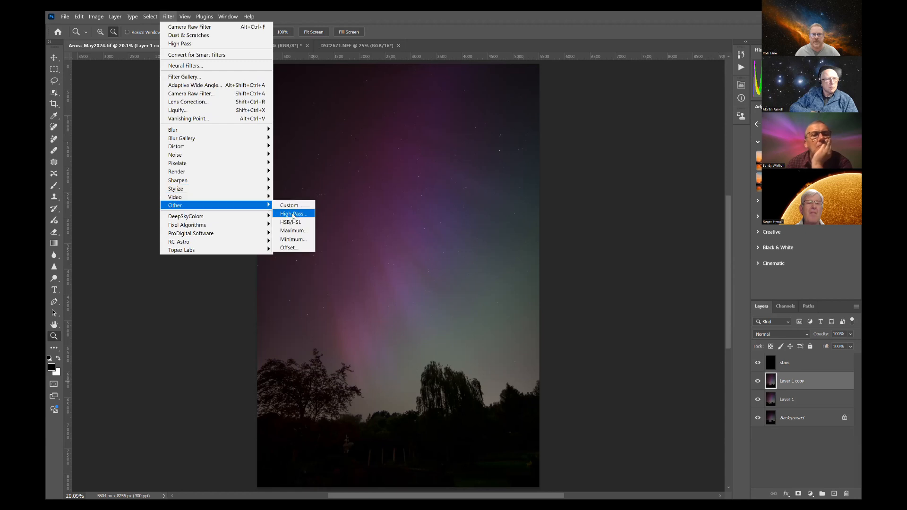
click(292, 213)
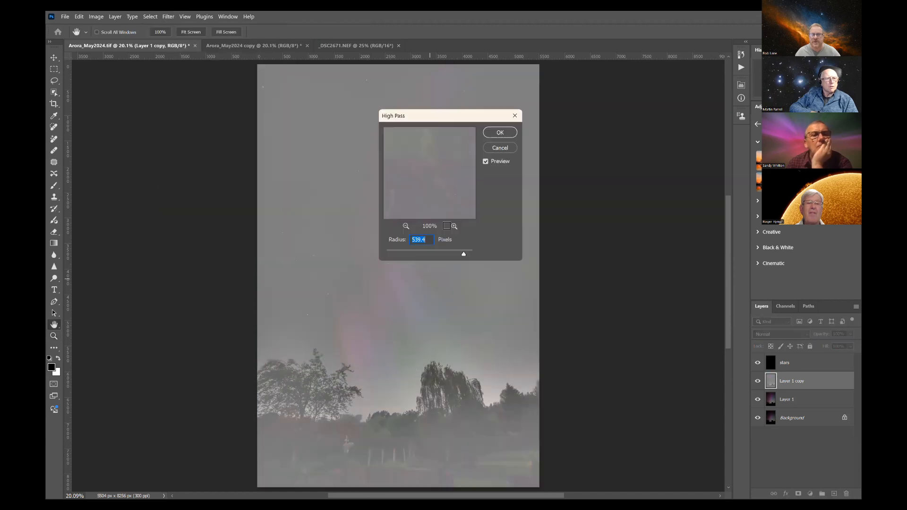
drag(445, 118, 583, 155)
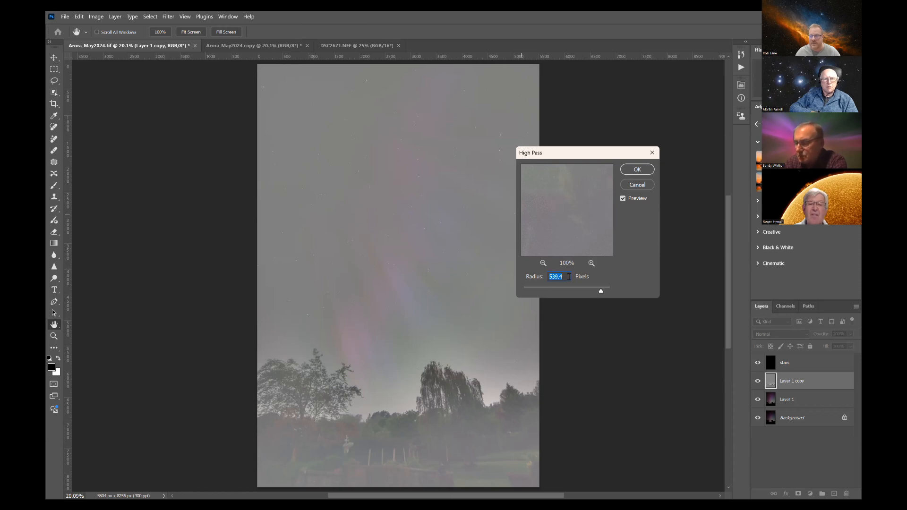
click(633, 172)
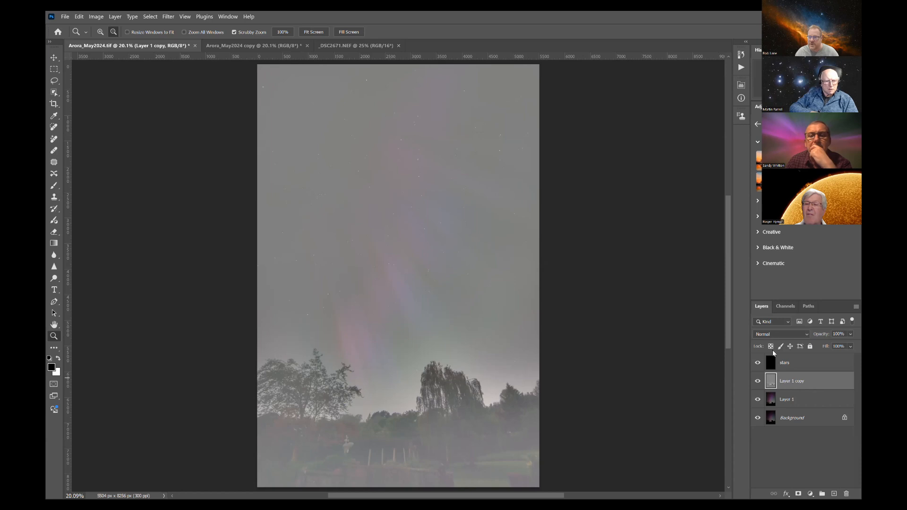
Step: Set the High Pass layer's blend mode to Overlay and toggle its visibility to compare the aurora contrast
click(773, 333)
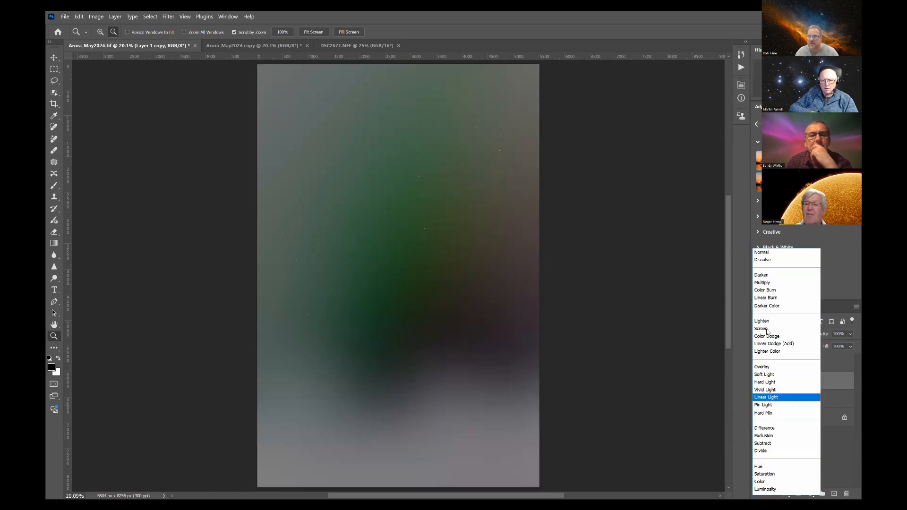
click(769, 367)
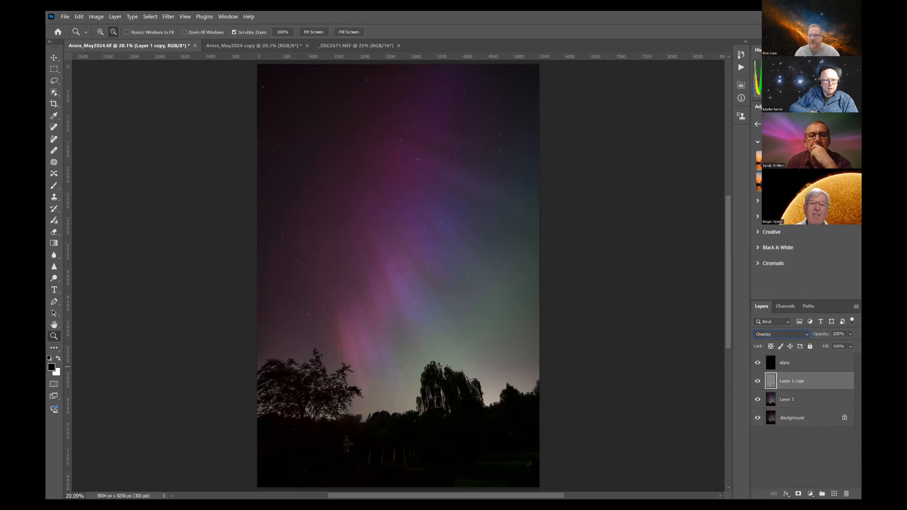
click(758, 382)
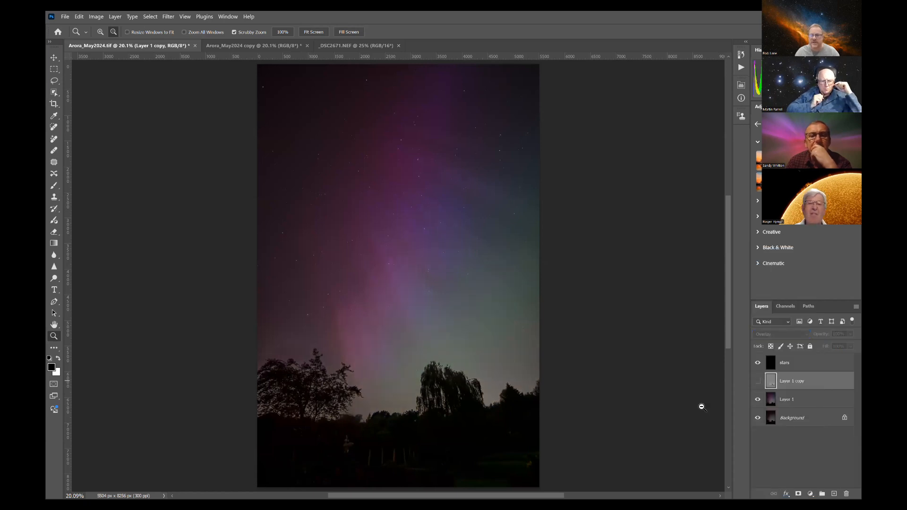
click(757, 383)
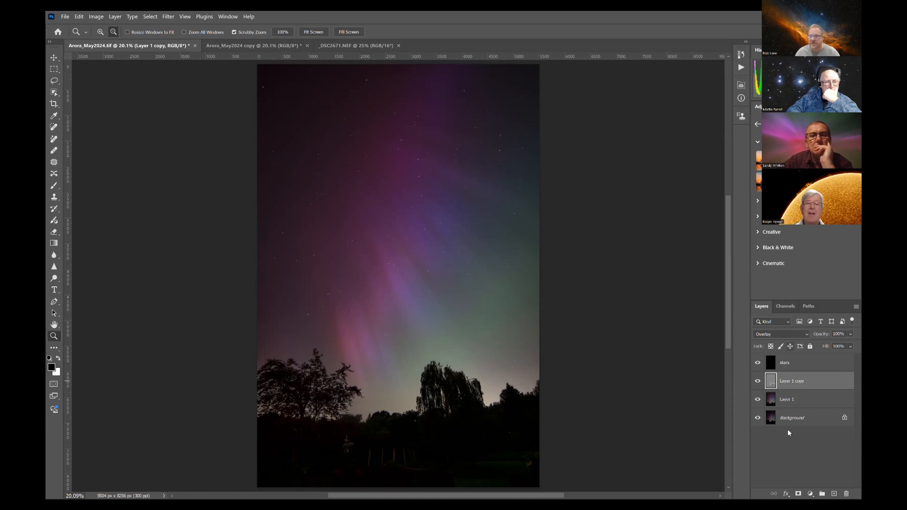
Step: Add a white layer mask to Layer 1 copy and set up the Brush tool with black paint in Normal mode
click(771, 400)
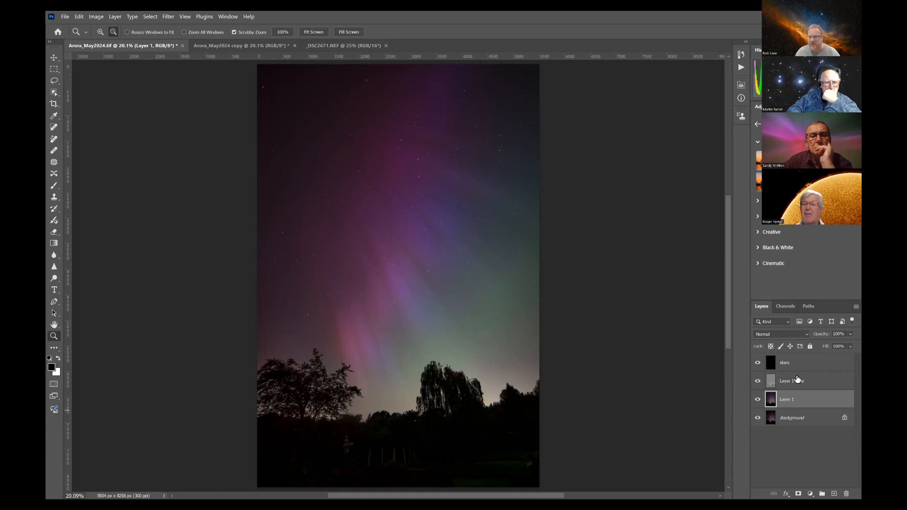
key(alt+bracketright)
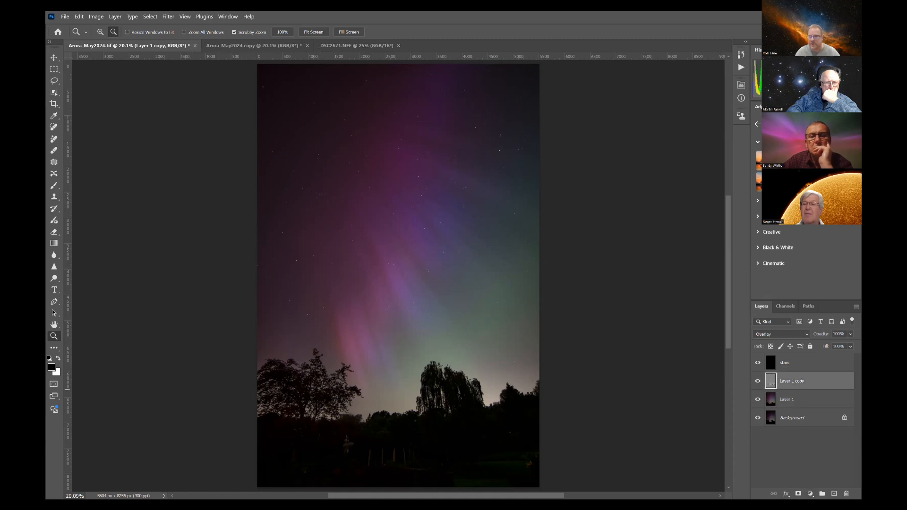
click(798, 495)
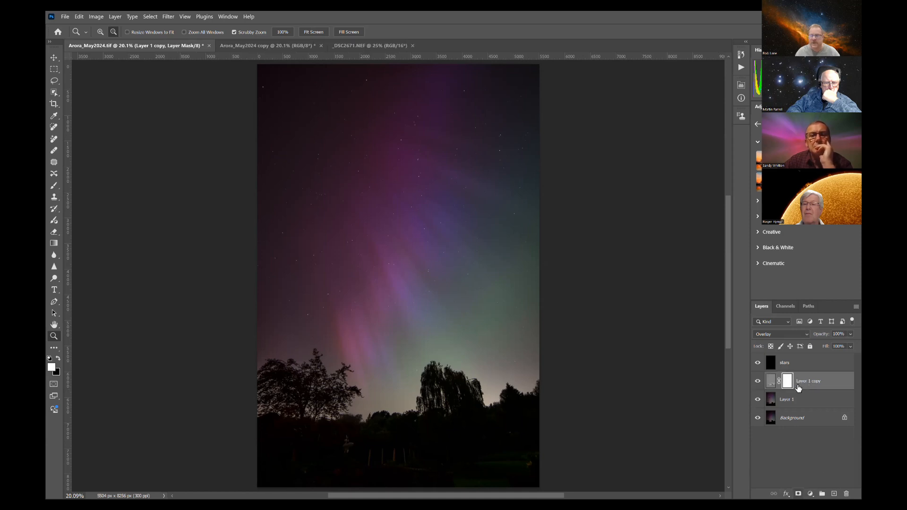
click(53, 186)
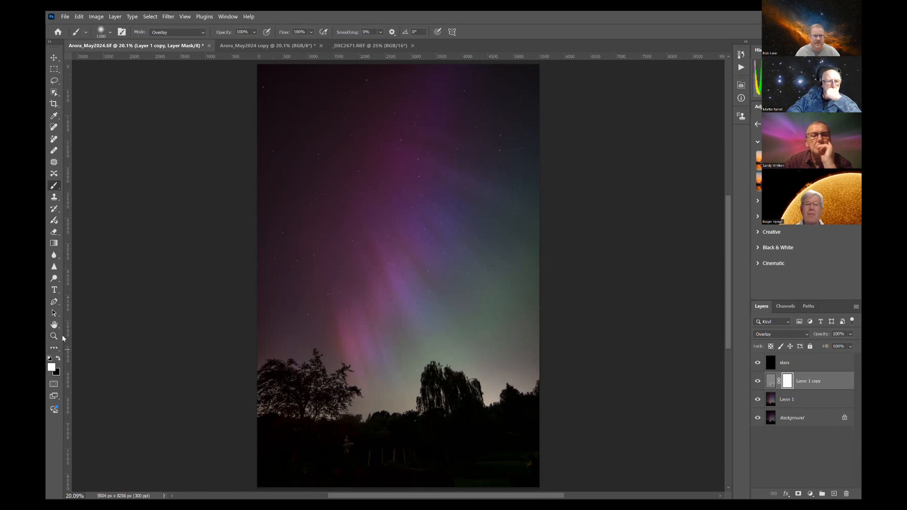
click(48, 360)
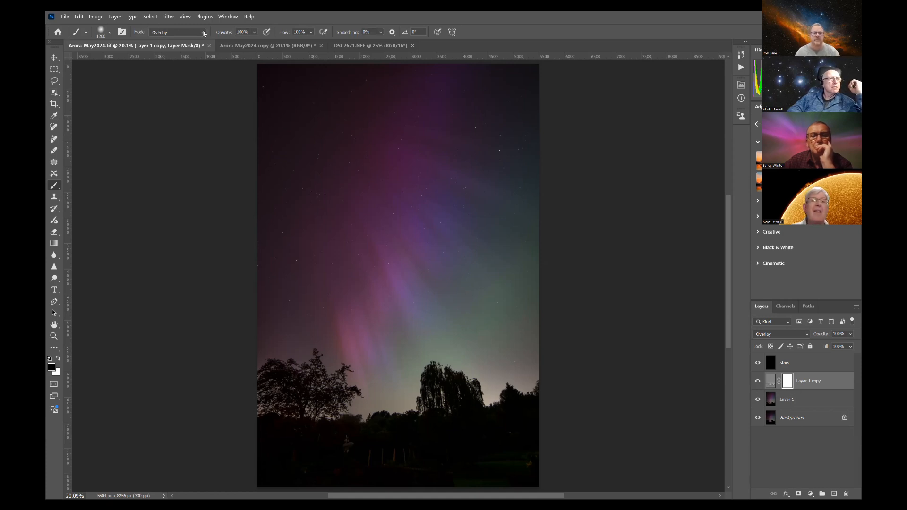
click(188, 42)
key(Return)
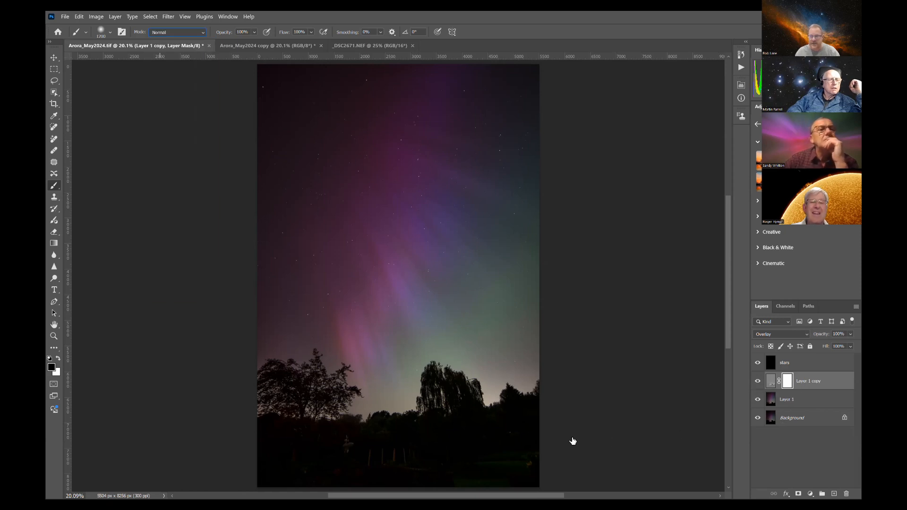
Step: Paint the trees and foreground black on the High Pass layer's mask, inspecting the mask alone to fill the missed lower corner
mouse_move(543, 409)
mouse_down()
mouse_move(489, 413)
mouse_move(495, 416)
mouse_move(432, 405)
mouse_move(251, 425)
mouse_up()
mouse_move(500, 395)
mouse_down()
mouse_move(492, 397)
mouse_move(502, 409)
mouse_move(369, 421)
mouse_move(407, 427)
mouse_up()
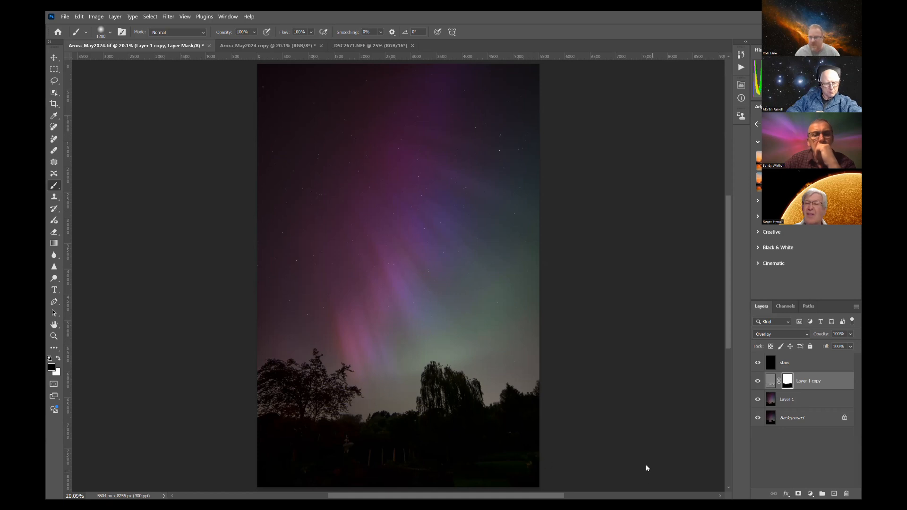
alt+click(788, 382)
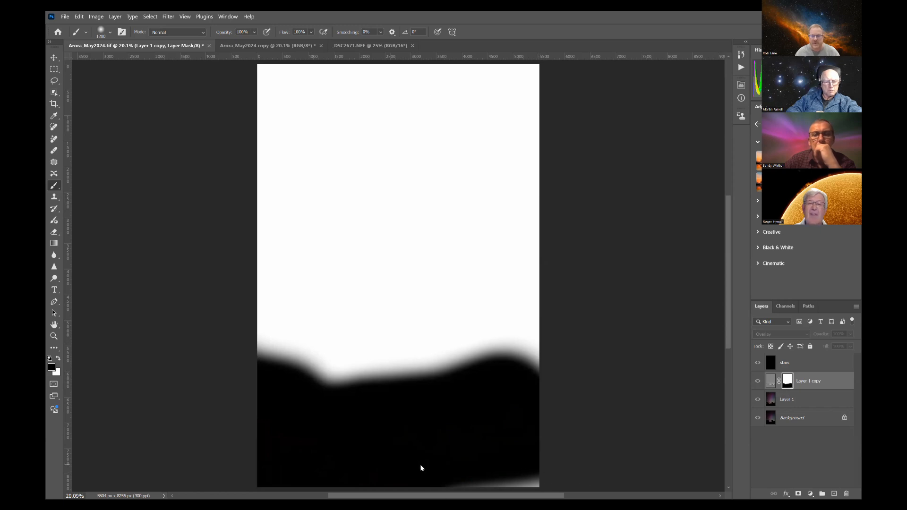
drag(519, 472, 463, 487)
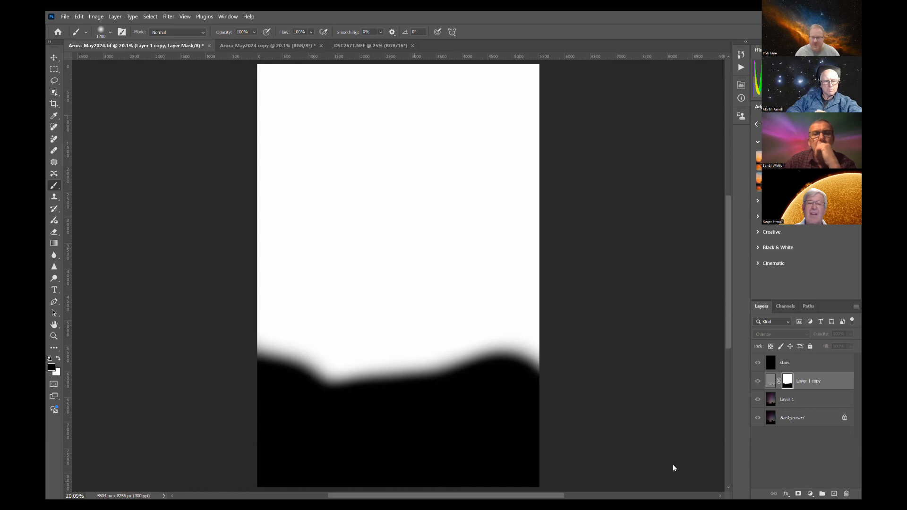
click(771, 381)
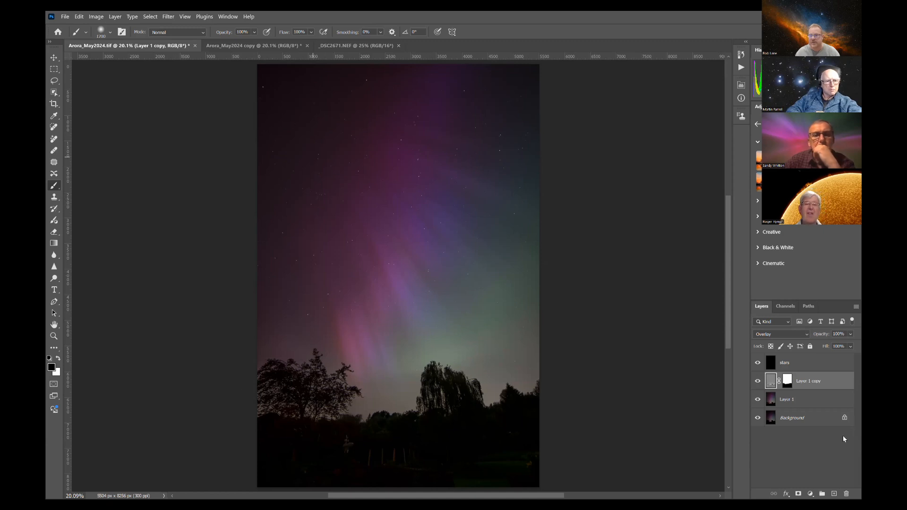
Step: Duplicate Layer 1 and open the copy in the Camera Raw Filter
click(775, 404)
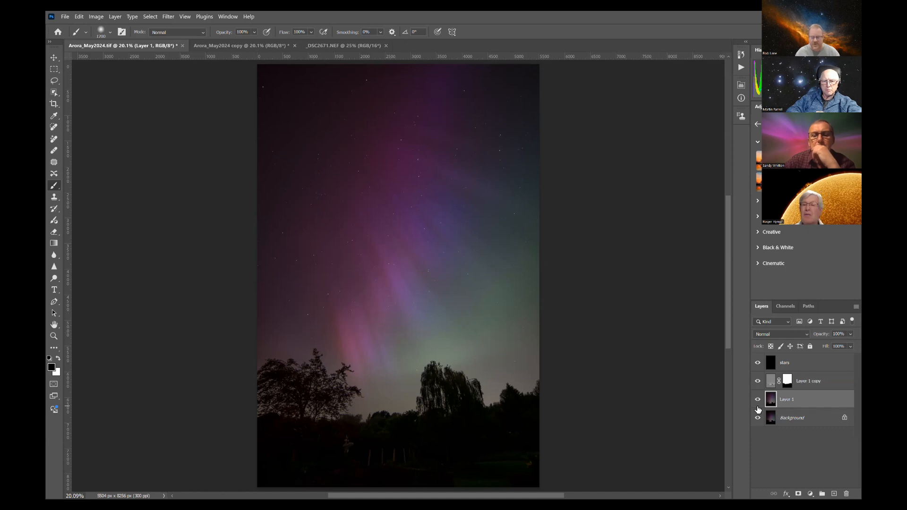
key(ctrl+j)
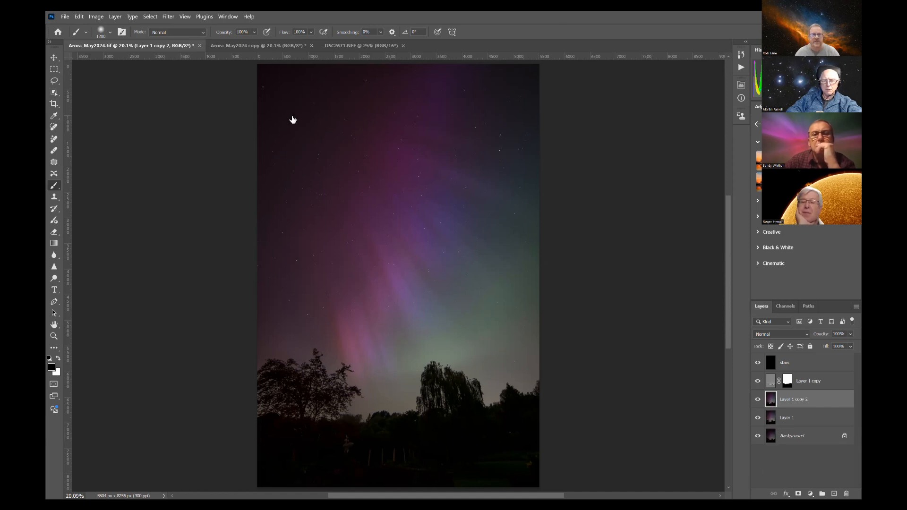
click(168, 18)
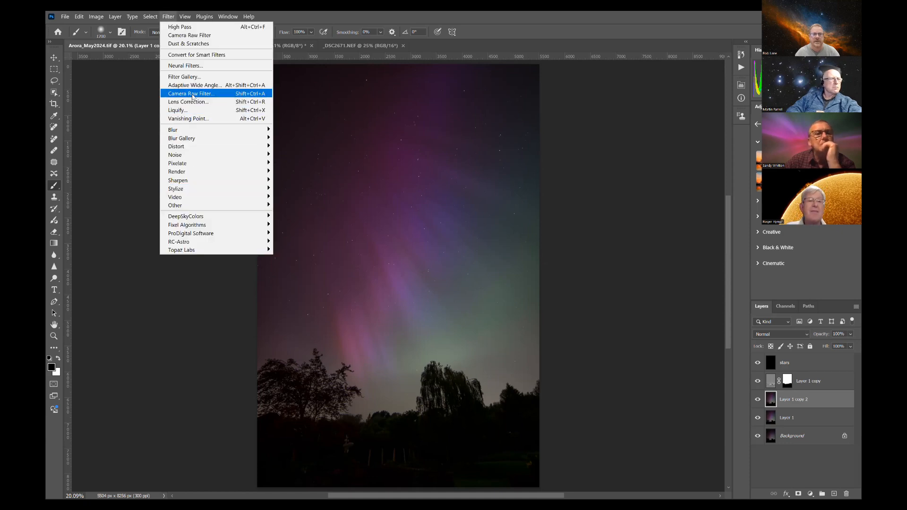
click(193, 96)
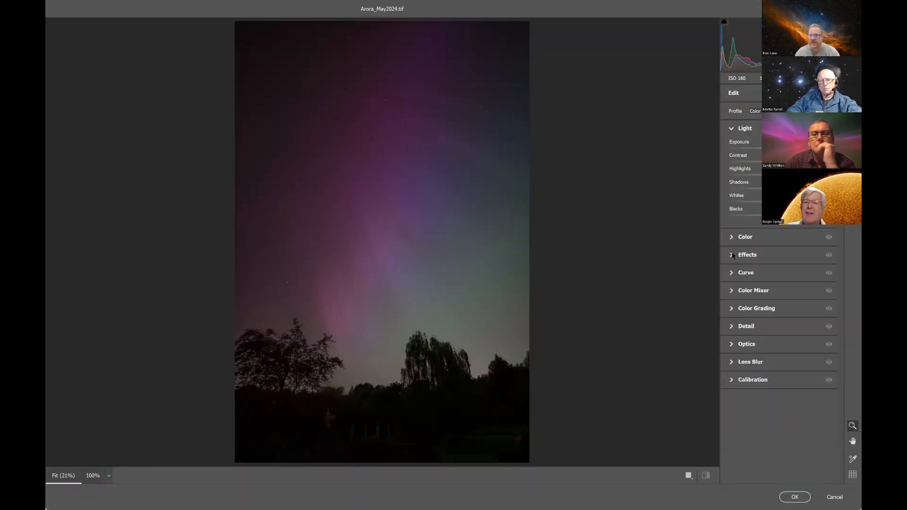
Step: Set the Optics vignette to +85, compare the image before and after, and apply the filter
click(782, 255)
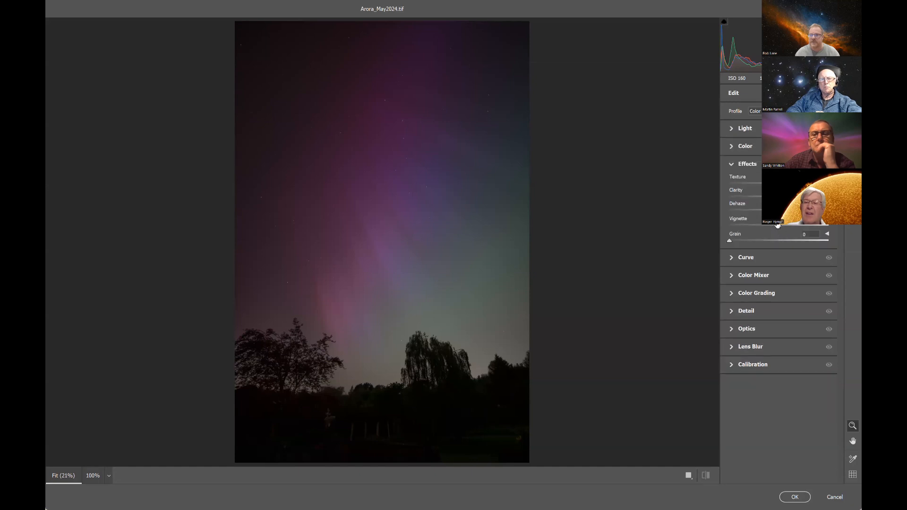
mouse_move(779, 229)
mouse_down()
mouse_move(790, 226)
mouse_move(781, 226)
mouse_up()
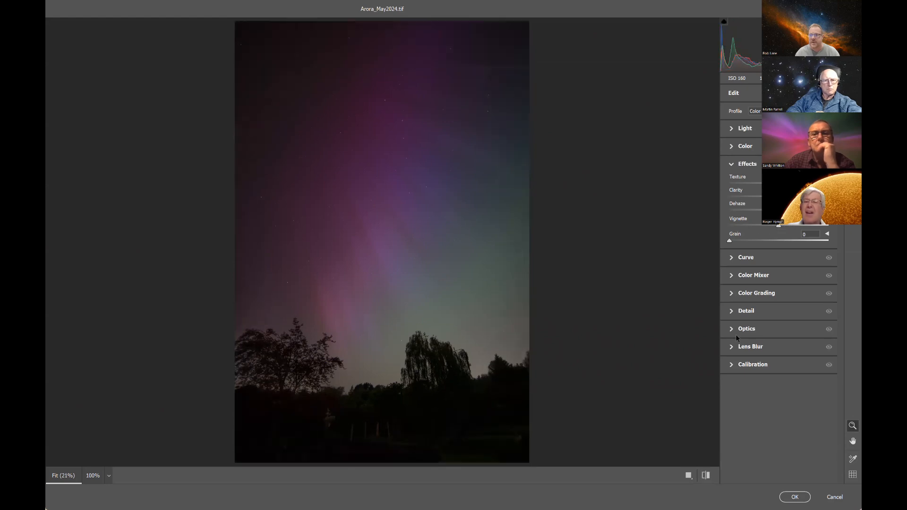
click(753, 325)
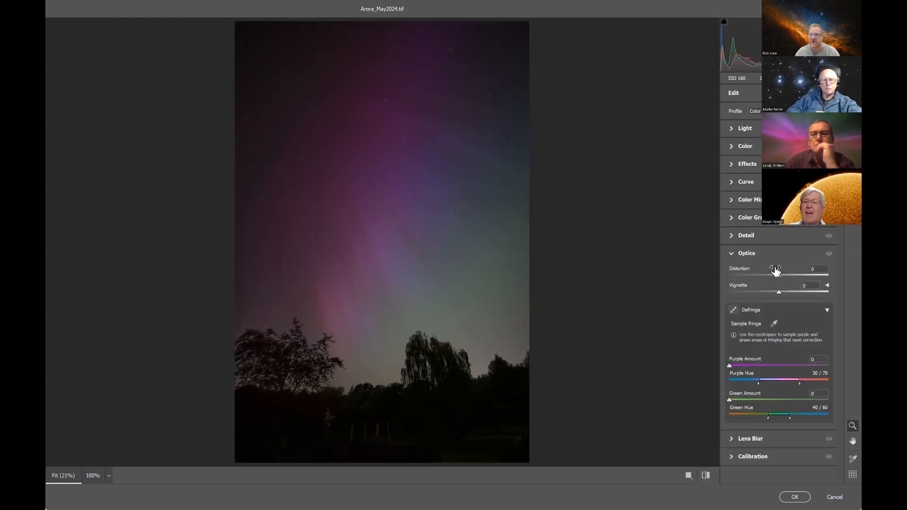
drag(798, 292, 822, 293)
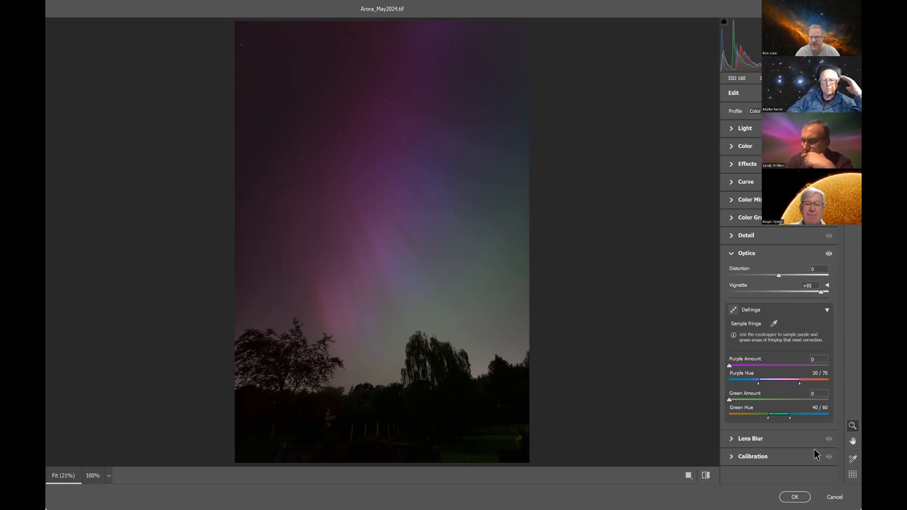
click(706, 475)
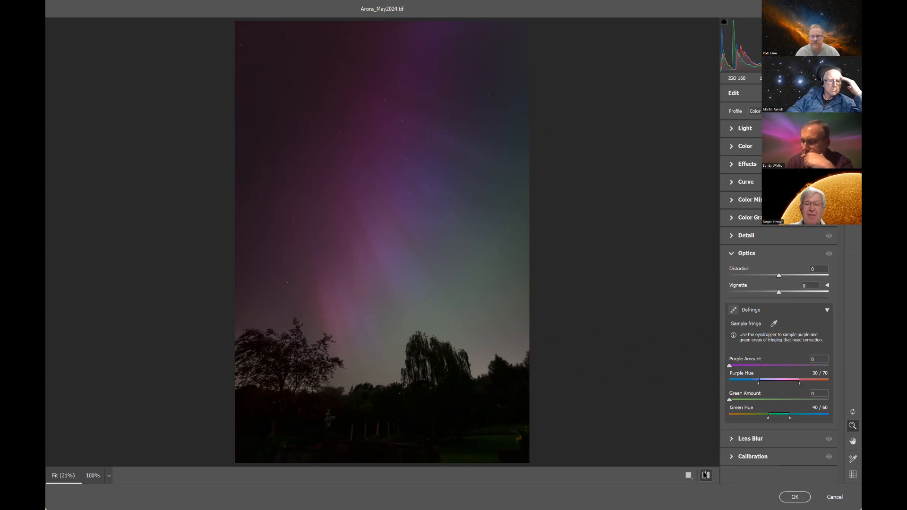
click(705, 475)
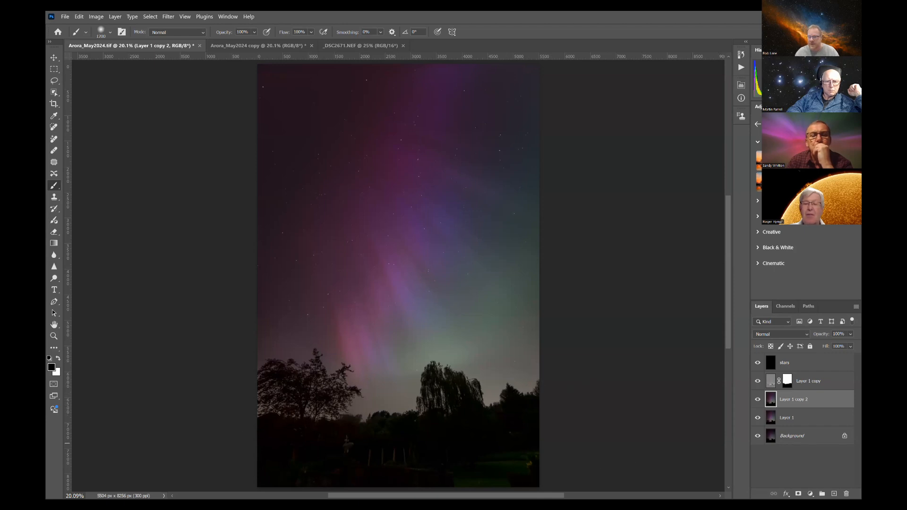
Step: Copy the High Pass layer's mask to Layer 1 copy 2 and paint the remaining gaps in its lower corners and side edges black
drag(788, 385, 787, 399)
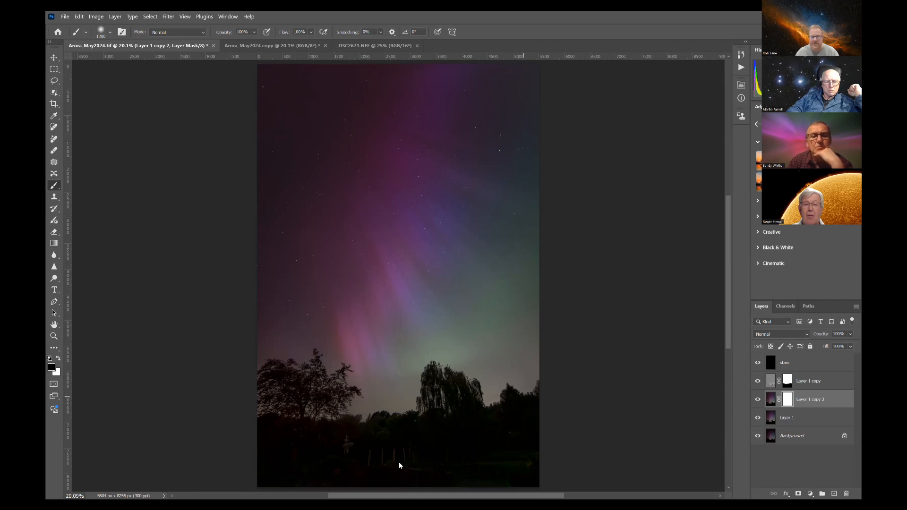
alt+click(788, 401)
drag(542, 473, 263, 481)
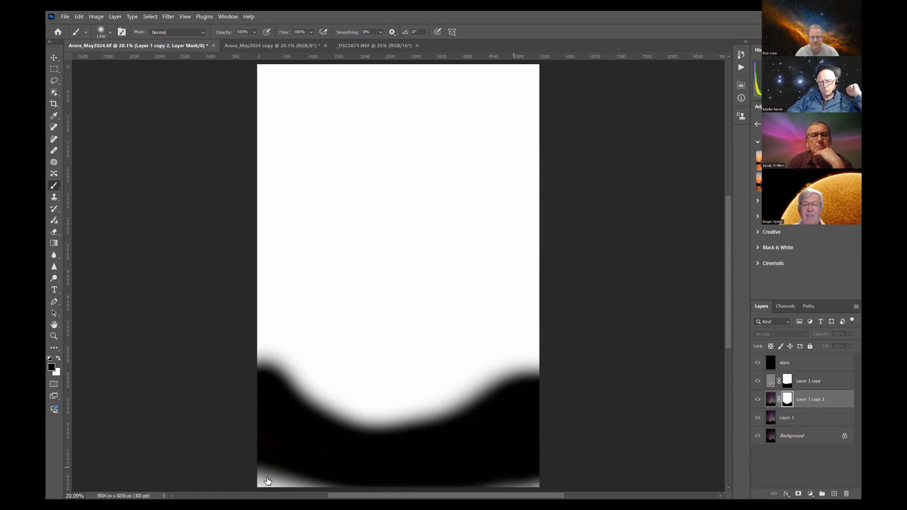
drag(240, 388, 234, 367)
drag(547, 462, 539, 478)
mouse_move(562, 380)
mouse_down()
mouse_move(551, 459)
mouse_move(582, 417)
mouse_move(552, 395)
mouse_move(509, 457)
mouse_move(261, 407)
mouse_move(509, 463)
mouse_up()
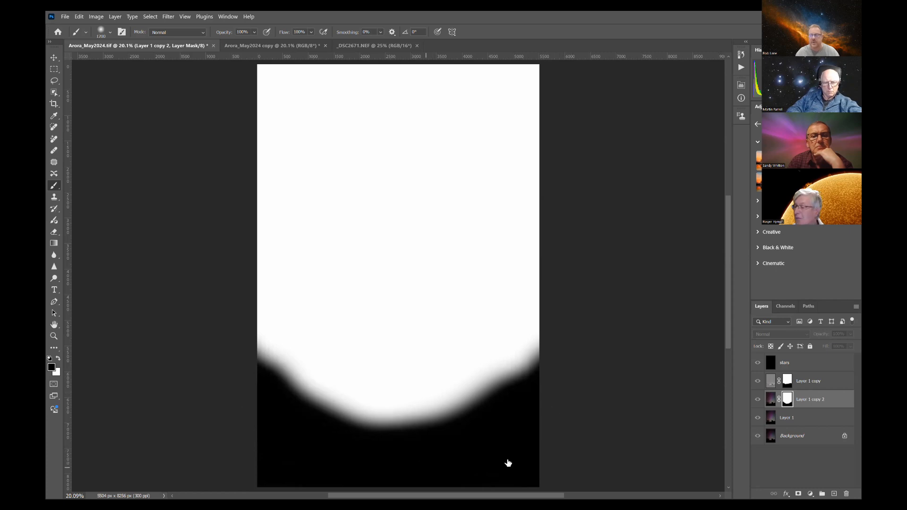
click(768, 402)
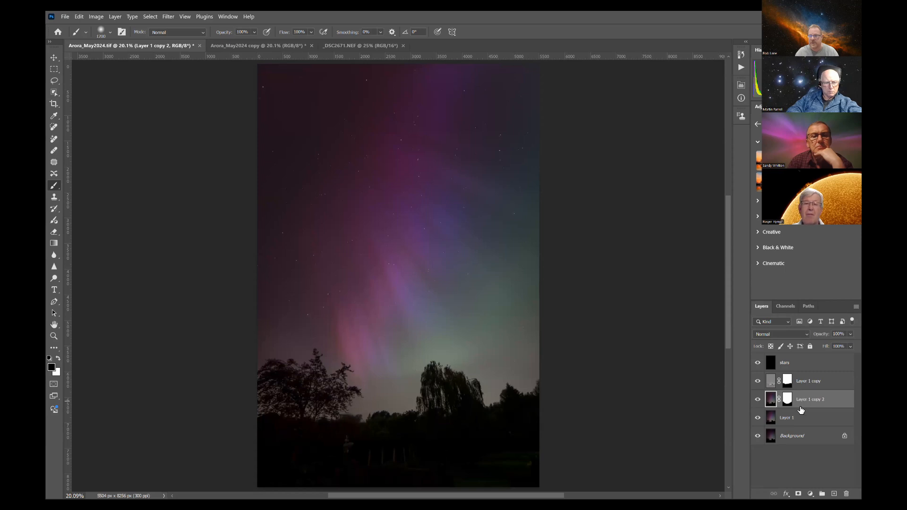
Step: Unlink the mask of Layer 1 copy 2, and disable and re-enable it to compare the foreground
click(781, 401)
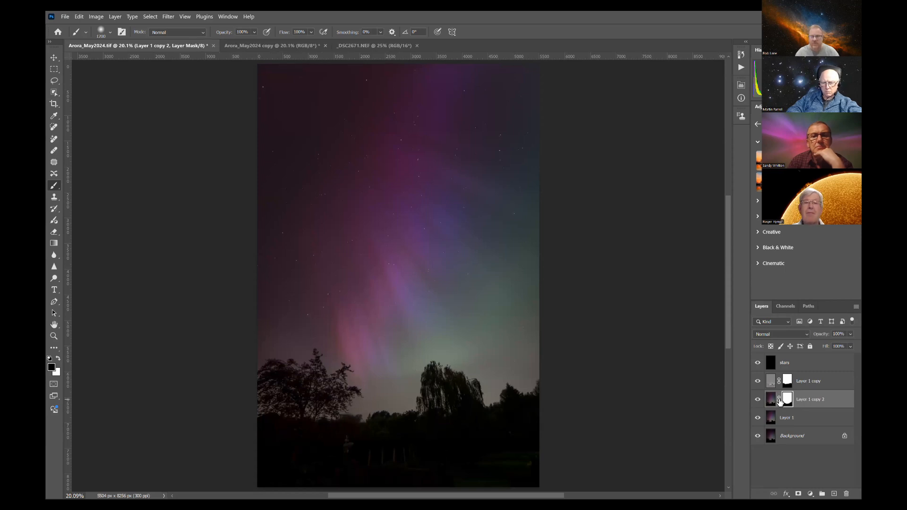
shift+click(788, 399)
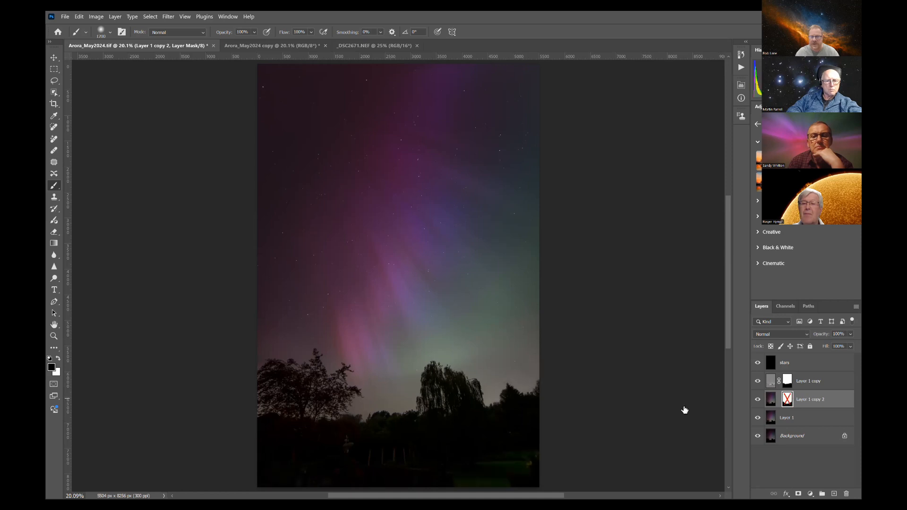
shift+click(787, 402)
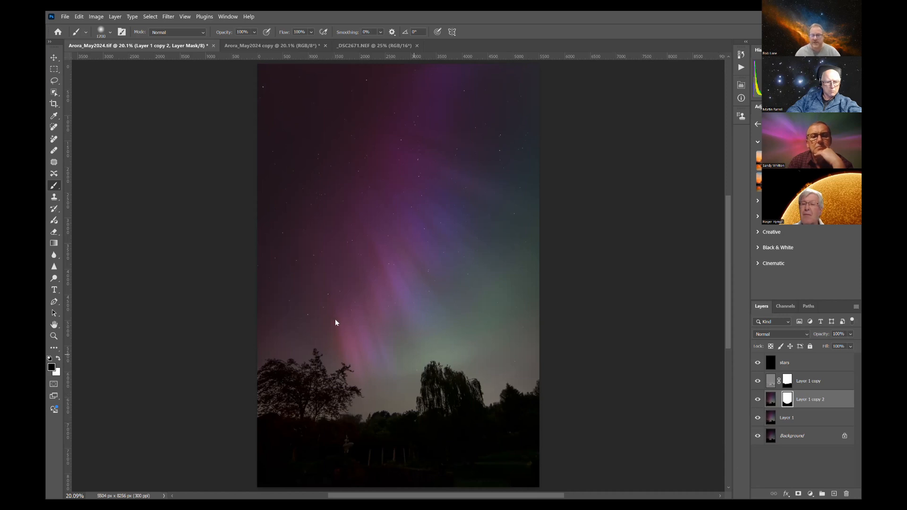
click(775, 422)
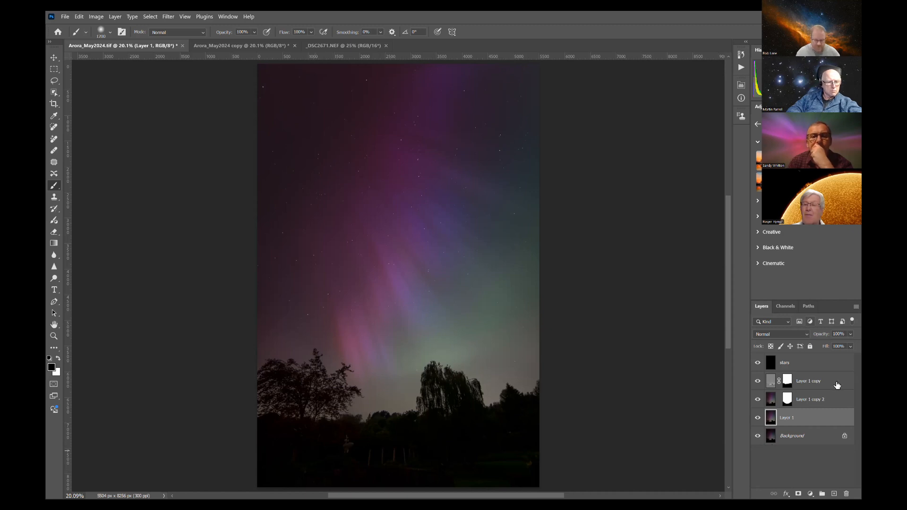
key(ctrl+l)
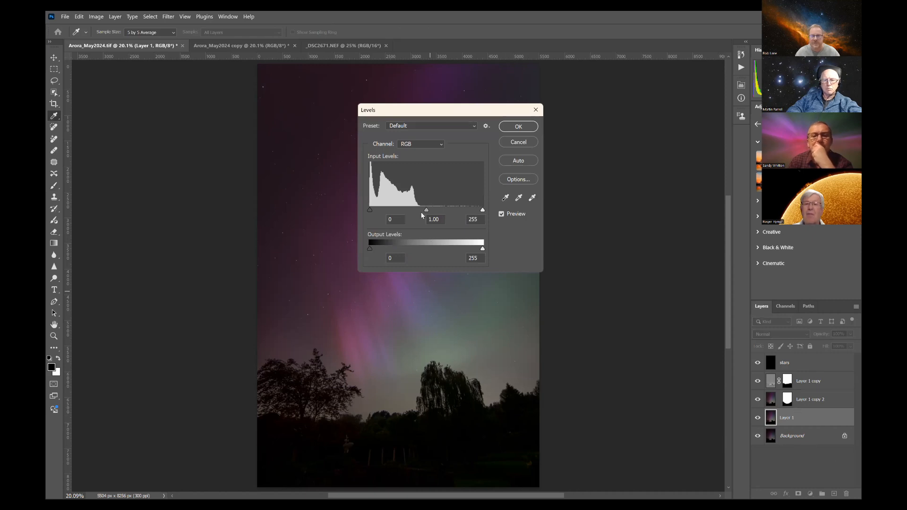
mouse_move(428, 214)
mouse_down()
mouse_move(407, 218)
mouse_move(420, 216)
mouse_up()
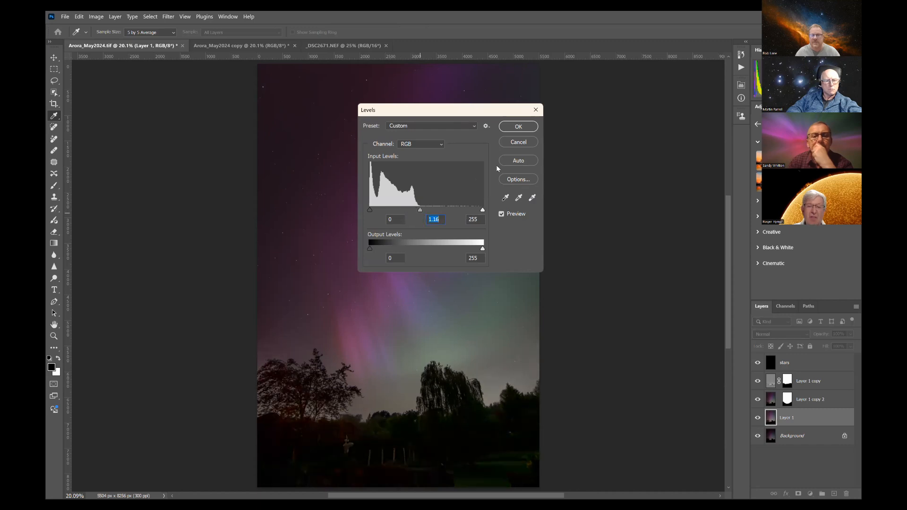
click(518, 143)
key(b)
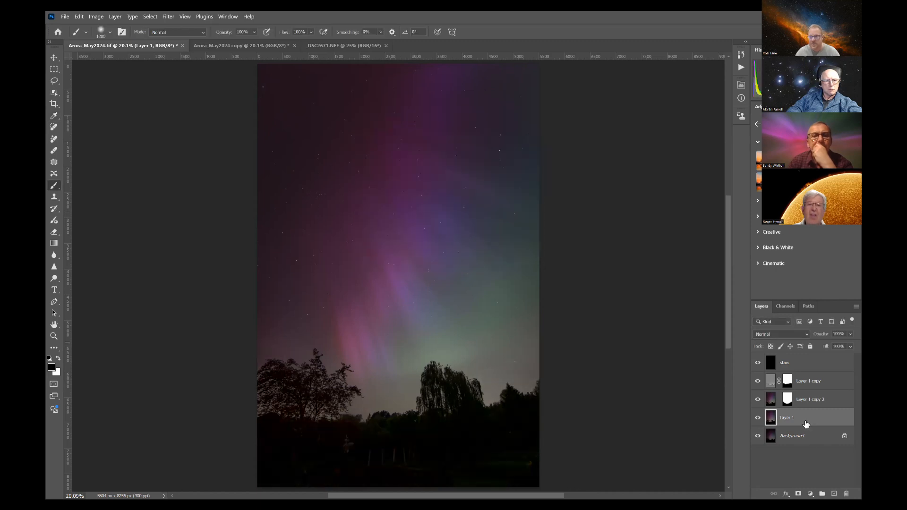
Step: Make another duplicate of Layer 1 for the foreground and open it in the Camera Raw Filter
key(ctrl+j)
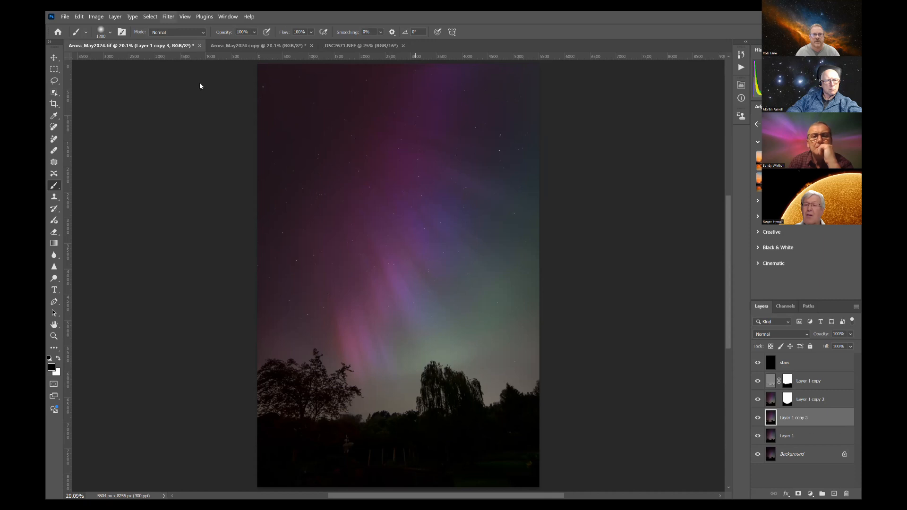
click(168, 17)
key(Escape)
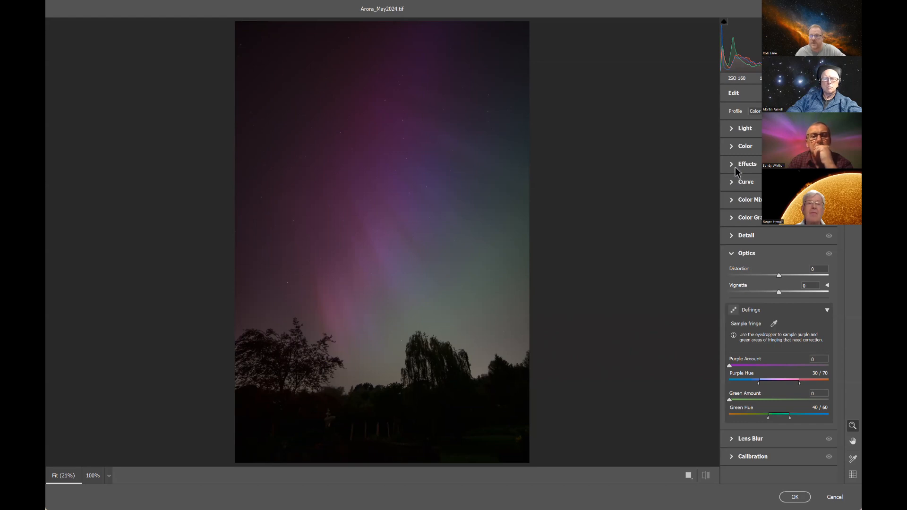
Step: Create a sky mask, invert it to cover the foreground, set its Shadows to +70, and apply the filter
key(m)
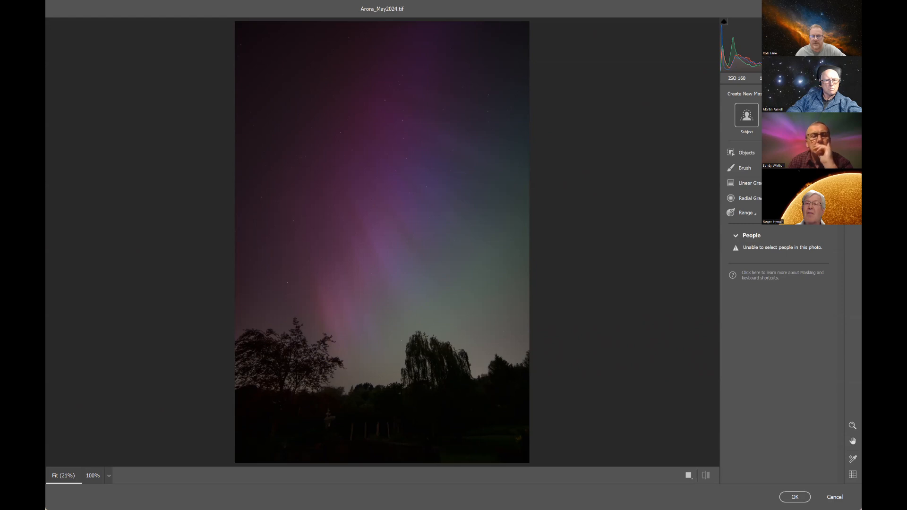
click(778, 116)
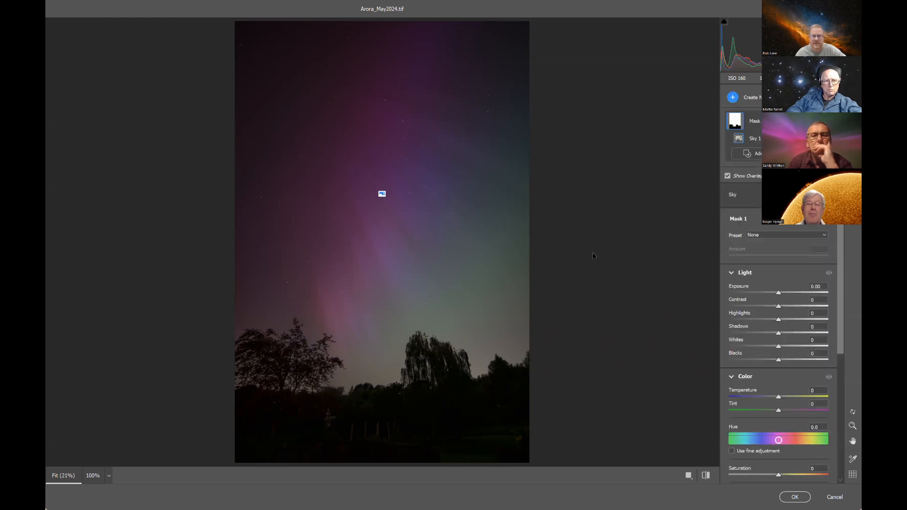
click(728, 177)
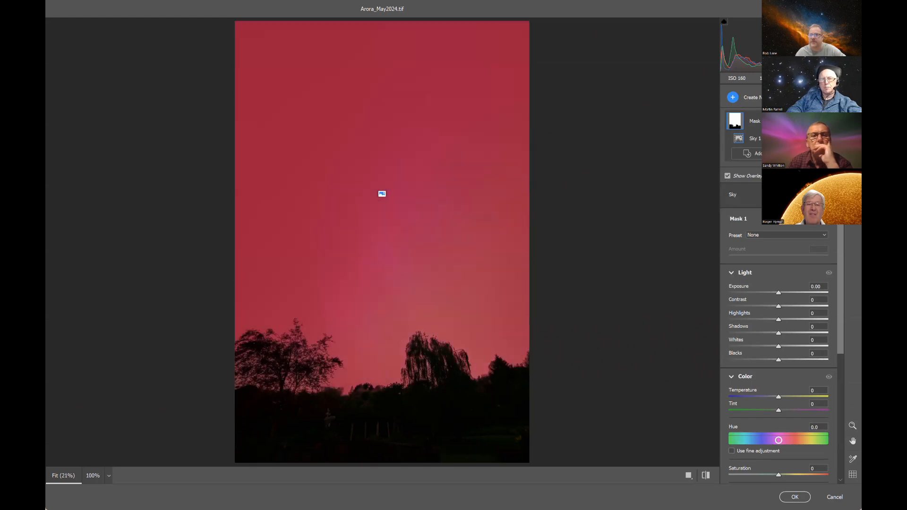
click(827, 194)
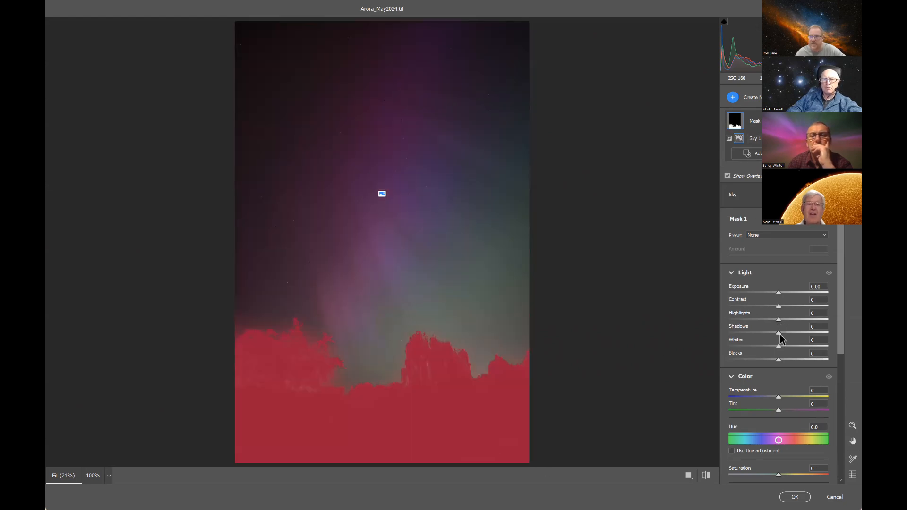
drag(778, 334, 813, 332)
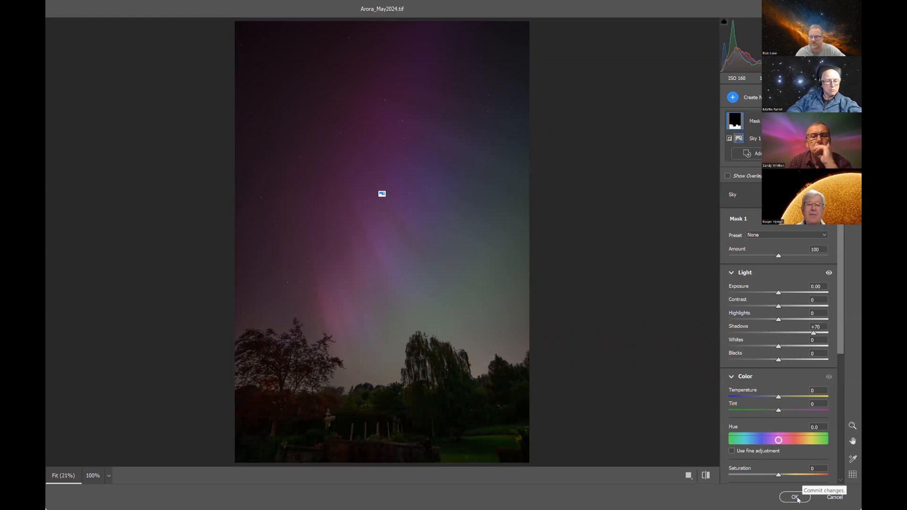
click(797, 498)
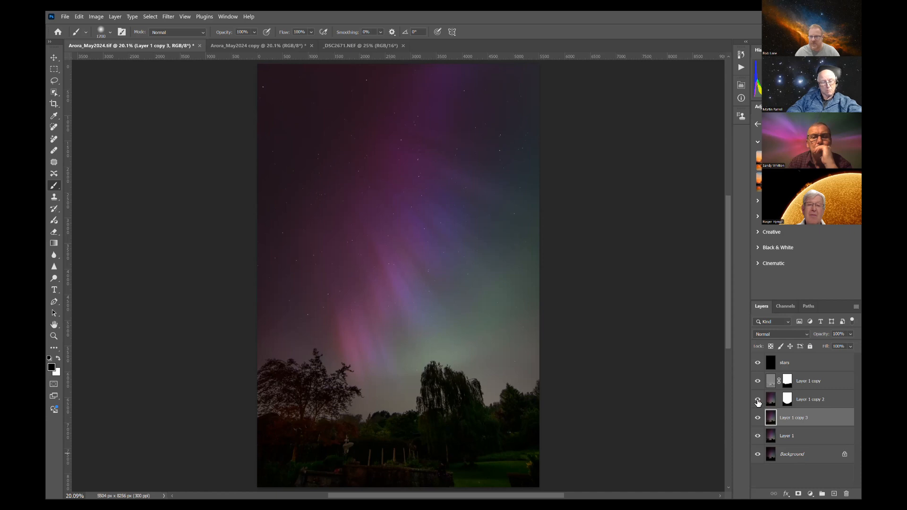
Step: Toggle the visibility of Layer 1 copy 2, Layer 1 copy and the stars layer to compare each layer's effect
click(758, 400)
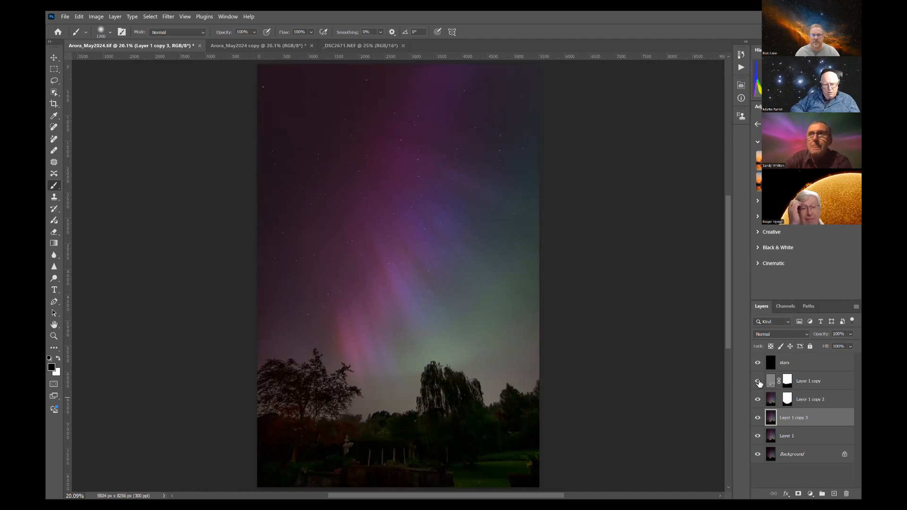
click(758, 382)
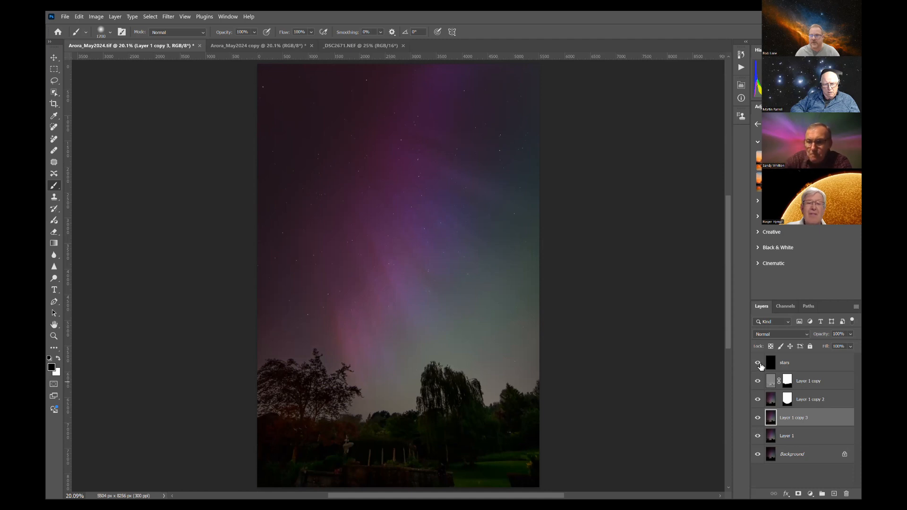
click(758, 363)
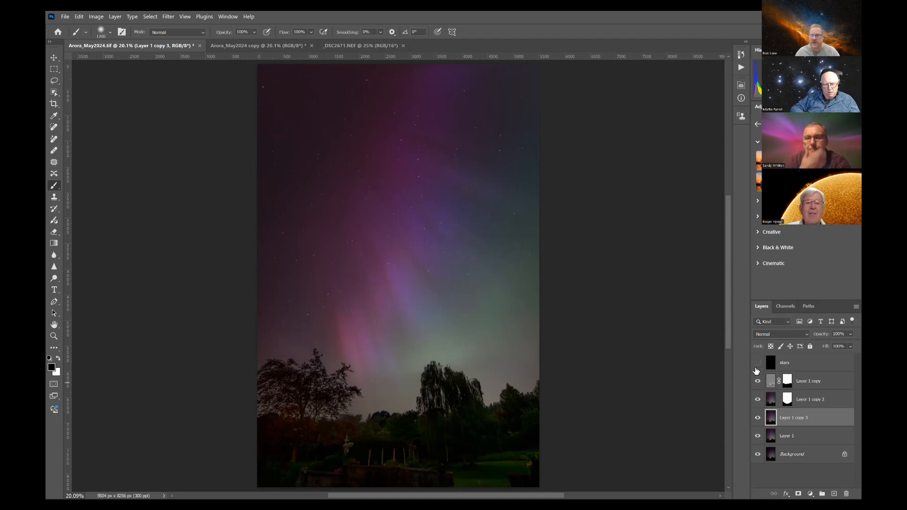
click(758, 363)
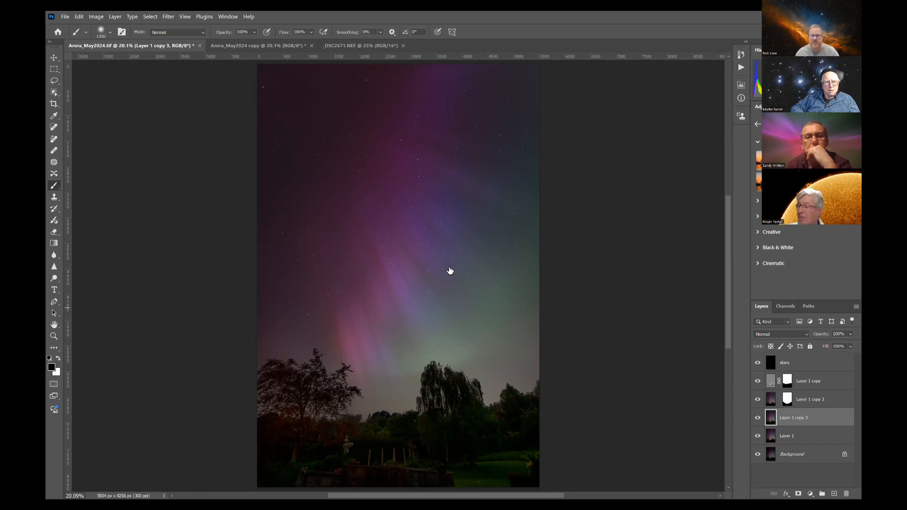
Step: Examine the stars and the sky around the aurora at close range, and return to the whole image
click(54, 336)
drag(364, 250, 427, 297)
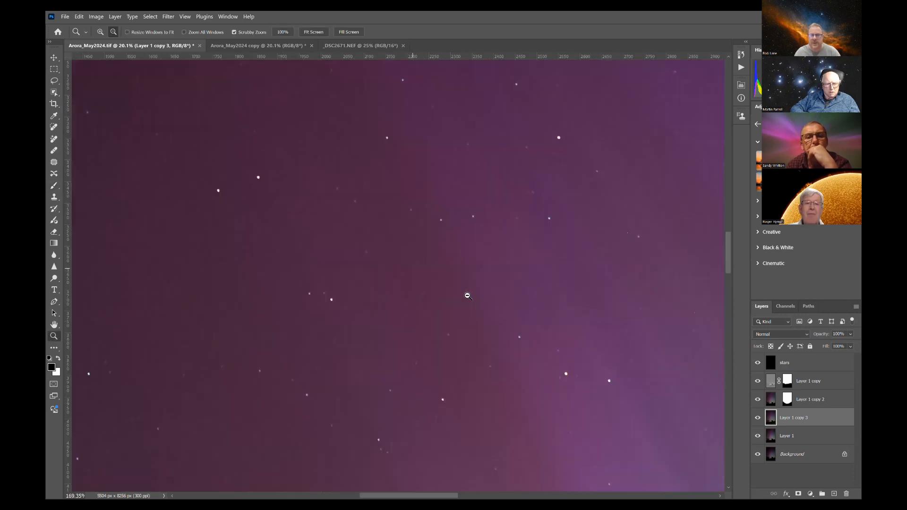
drag(521, 282, 490, 286)
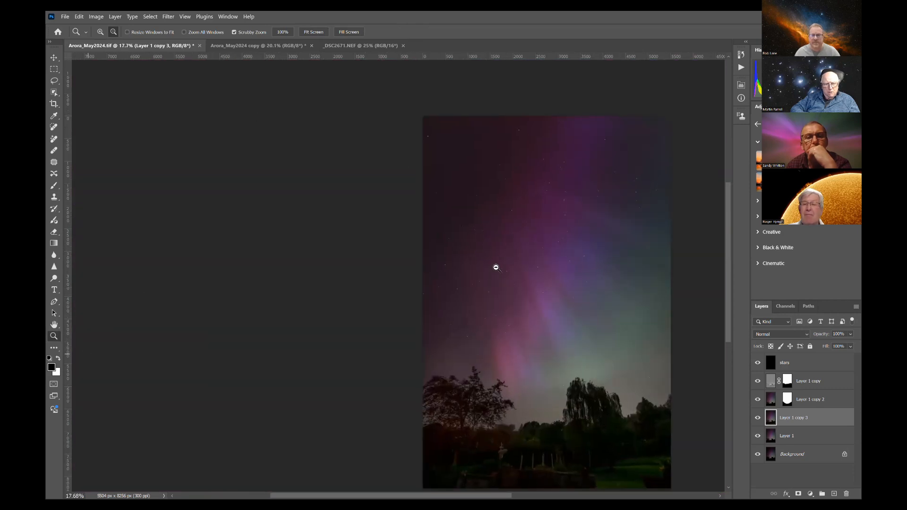
Step: Compare the processed aurora image at full view with the unprocessed Arora_May2024 copy, and return to the layered file
key(ctrl+0)
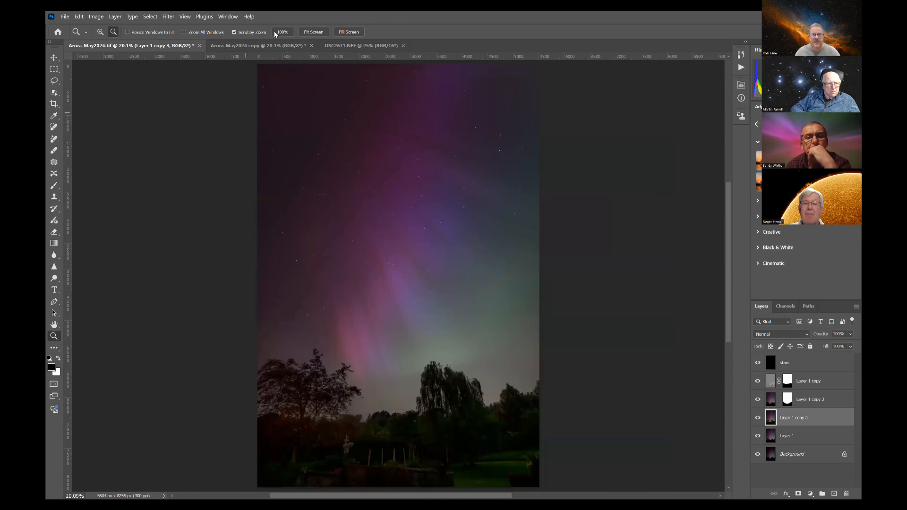
click(263, 46)
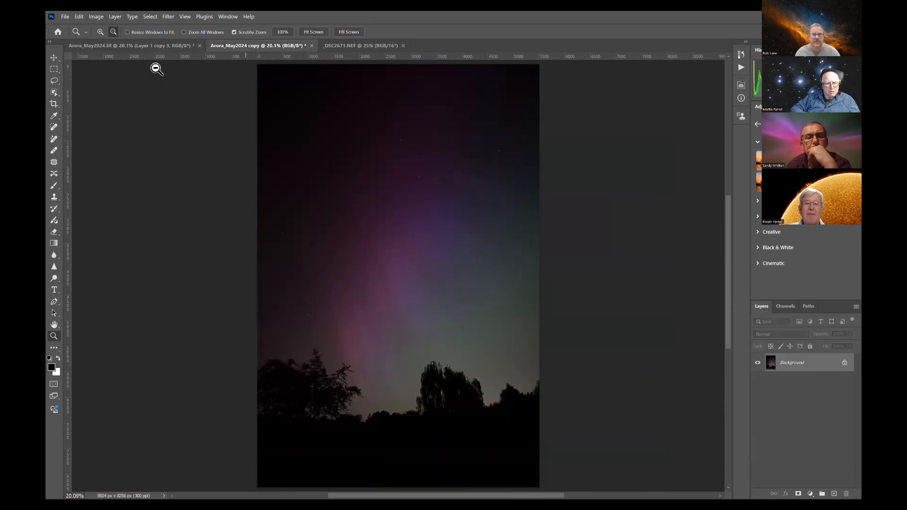
click(149, 47)
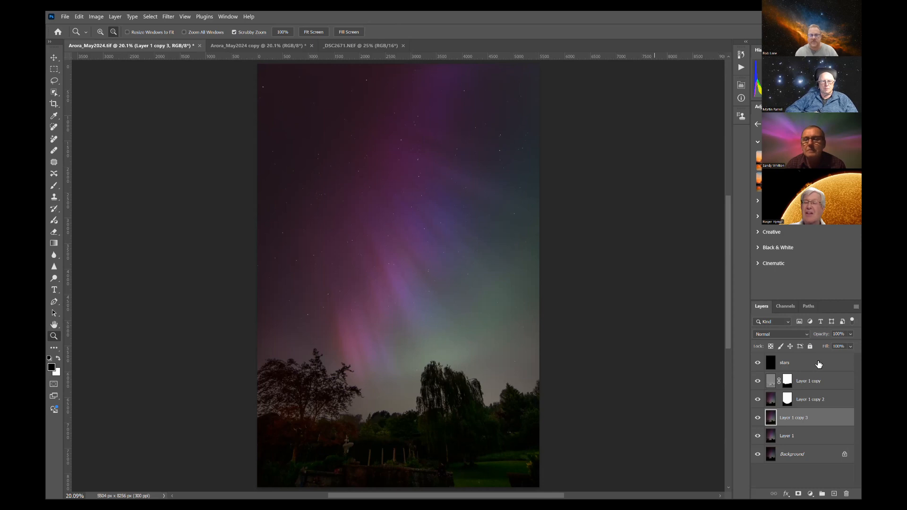
mouse_move(819, 363)
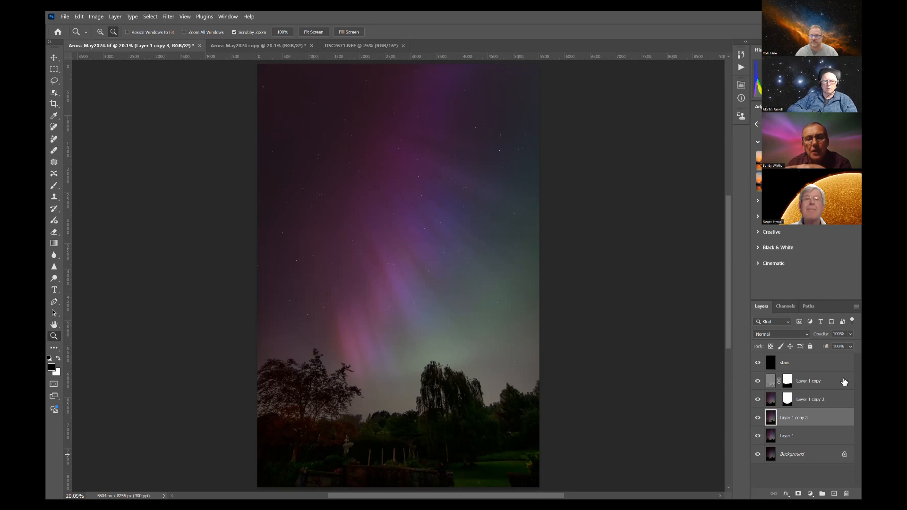
mouse_move(844, 382)
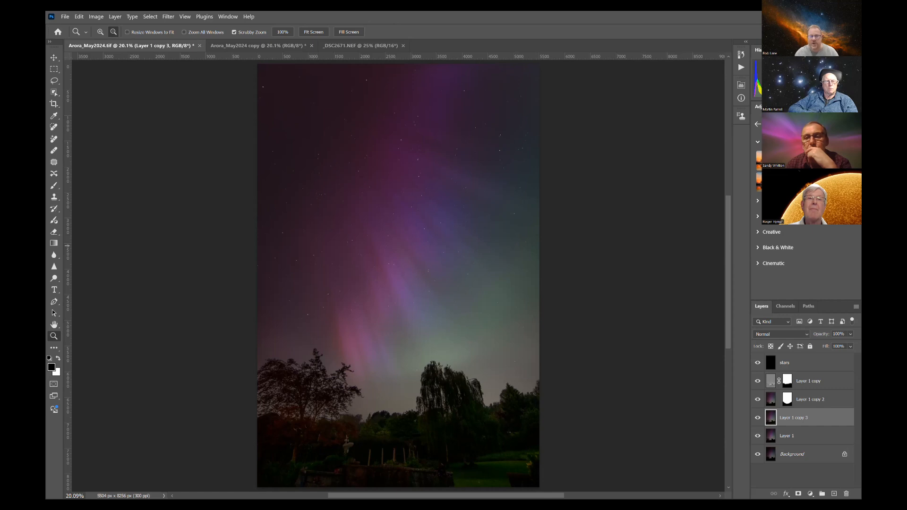
Step: Soften the stars layer with a Gaussian Blur of 0.9 pixels, judging the effect on the stars at close range
drag(371, 196, 445, 203)
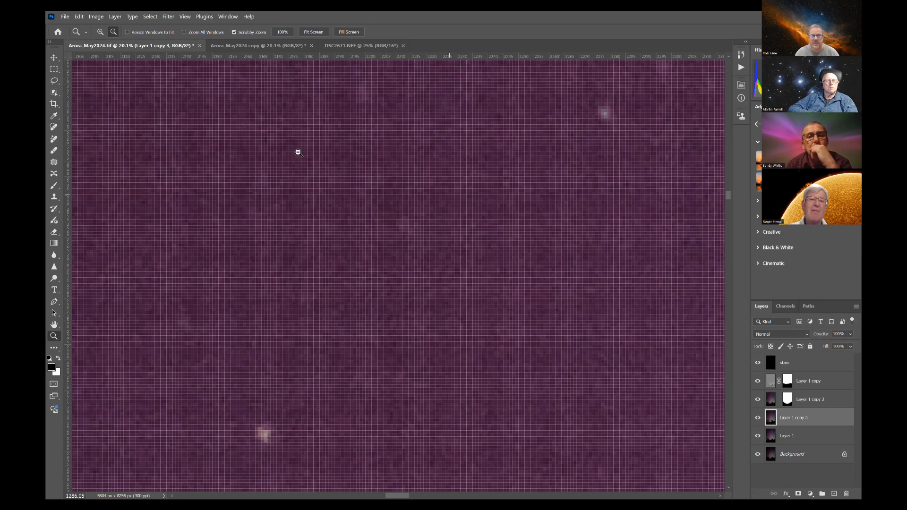
drag(310, 146, 314, 150)
drag(393, 117, 396, 147)
alt+click(395, 146)
scroll(728, 208, up, 5)
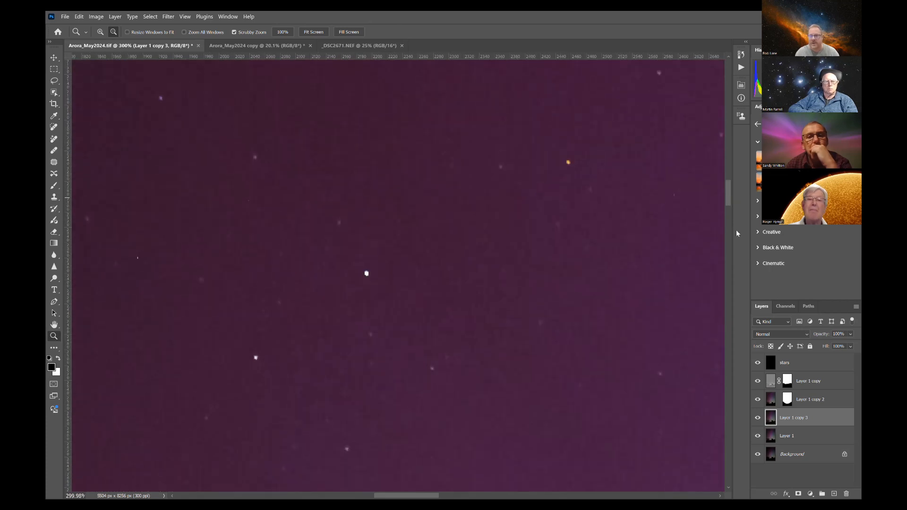
click(795, 364)
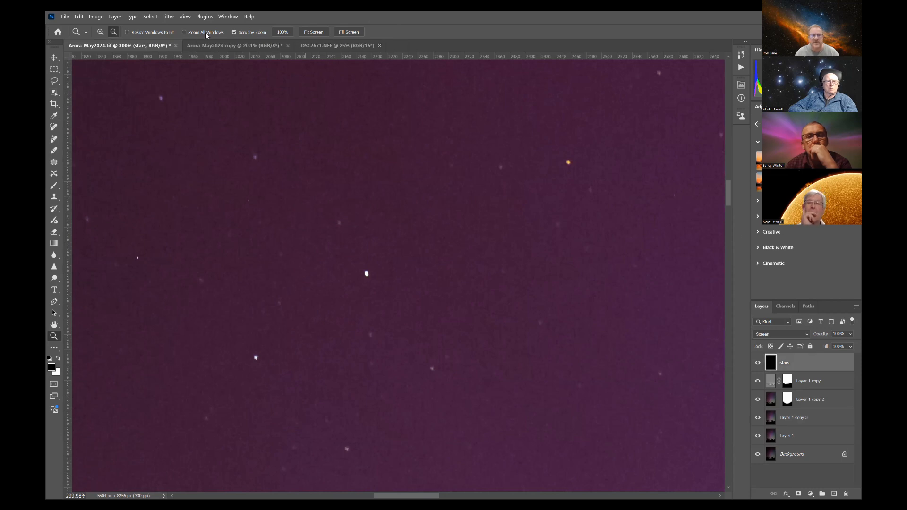
click(168, 16)
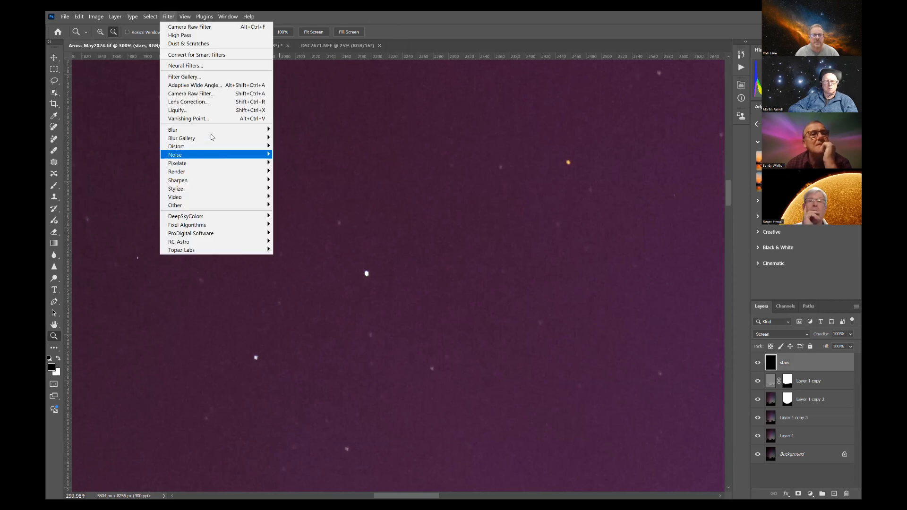
mouse_move(258, 130)
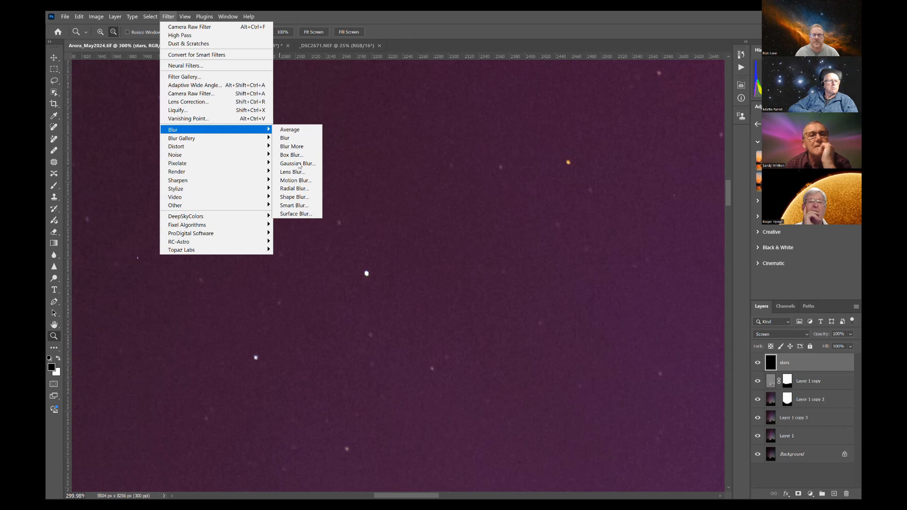
click(298, 164)
mouse_move(539, 173)
mouse_down()
mouse_move(552, 173)
mouse_move(534, 171)
mouse_up()
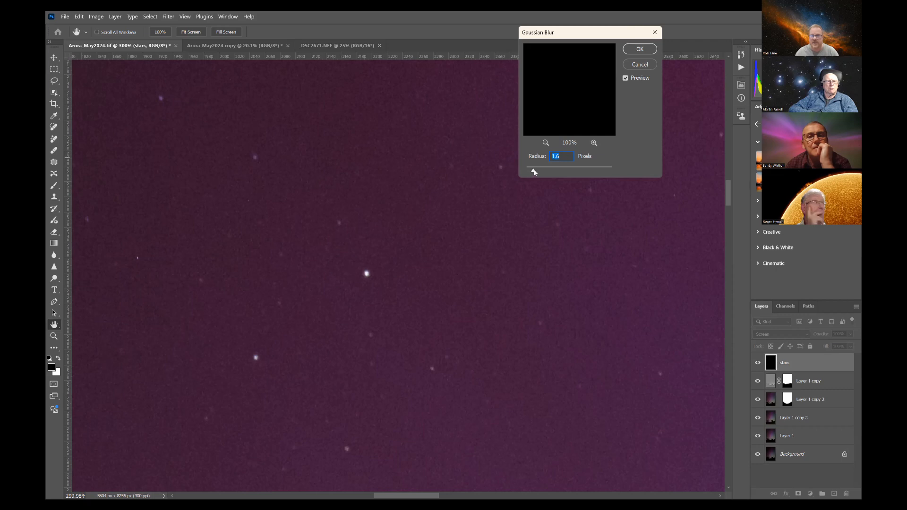
drag(534, 171, 511, 170)
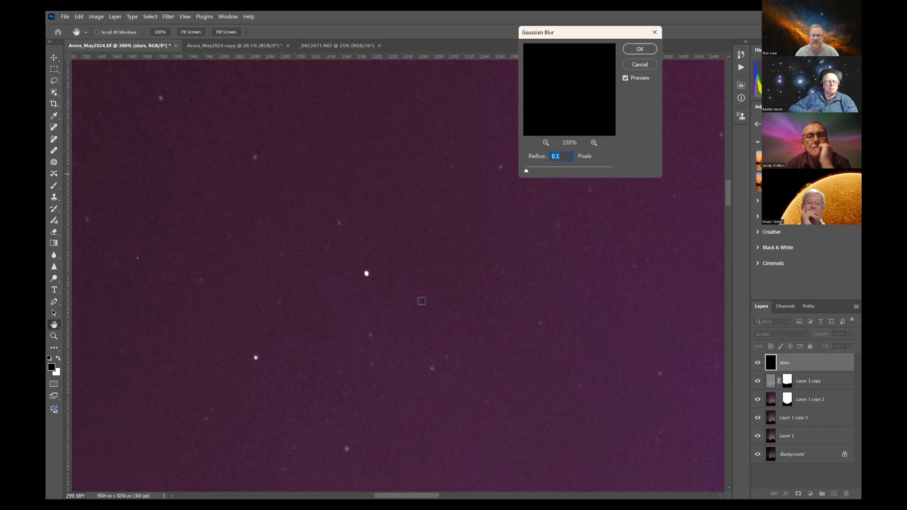
drag(527, 171, 531, 173)
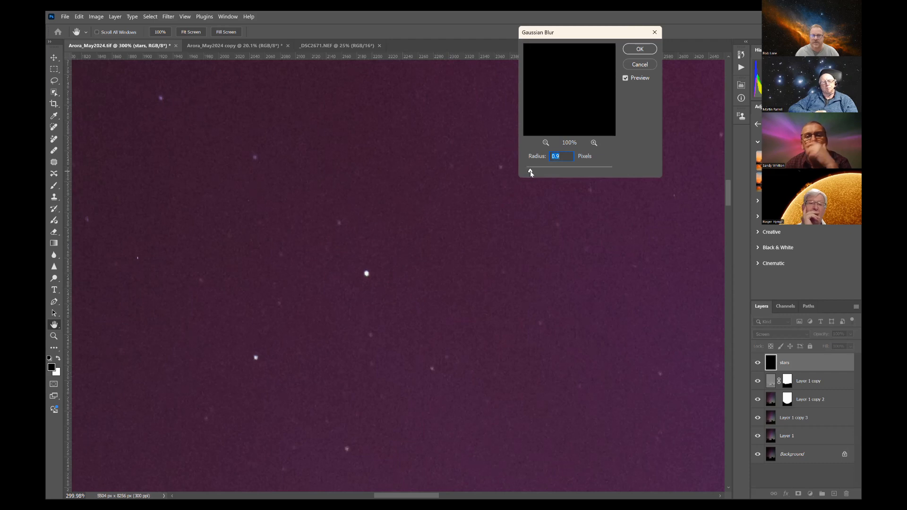
click(639, 49)
Step: Duplicate the blurred stars layer fourteen times to intensify the stars across the sky
key(z)
alt+click(452, 274)
mouse_move(436, 274)
mouse_down()
mouse_move(415, 280)
mouse_move(427, 269)
mouse_up()
right_click(428, 270)
click(454, 269)
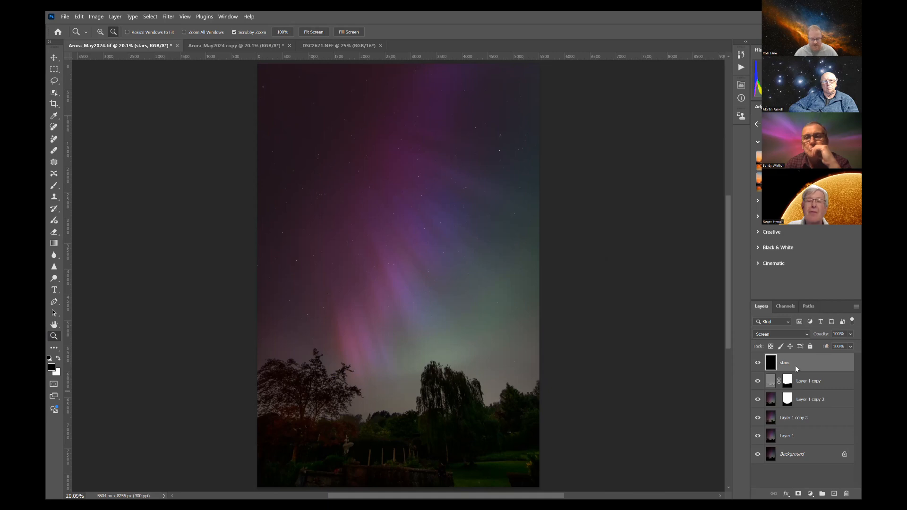
key(ctrl+j)
key(ctrl+j)
key(ctrl+j)
key(ctrl+j)
key(ctrl+j)
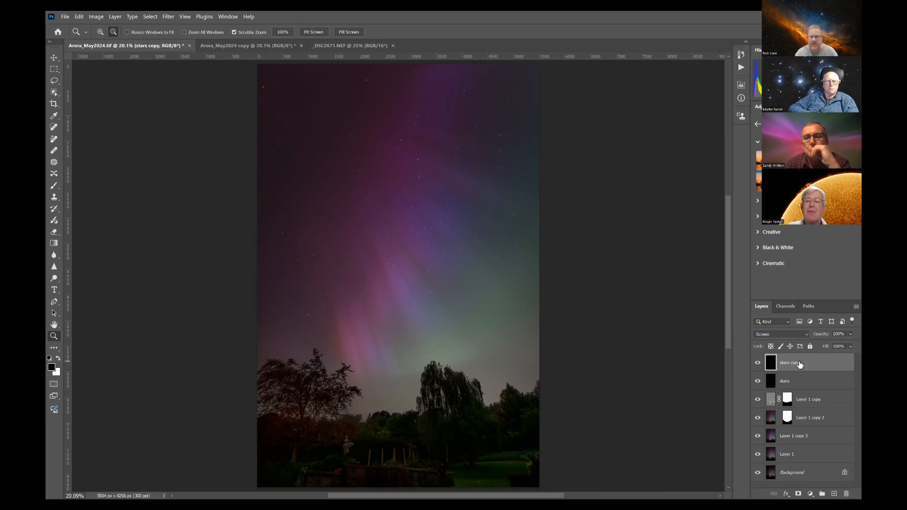
key(ctrl+j)
key(ctrl+j)
key(ctrl+j)
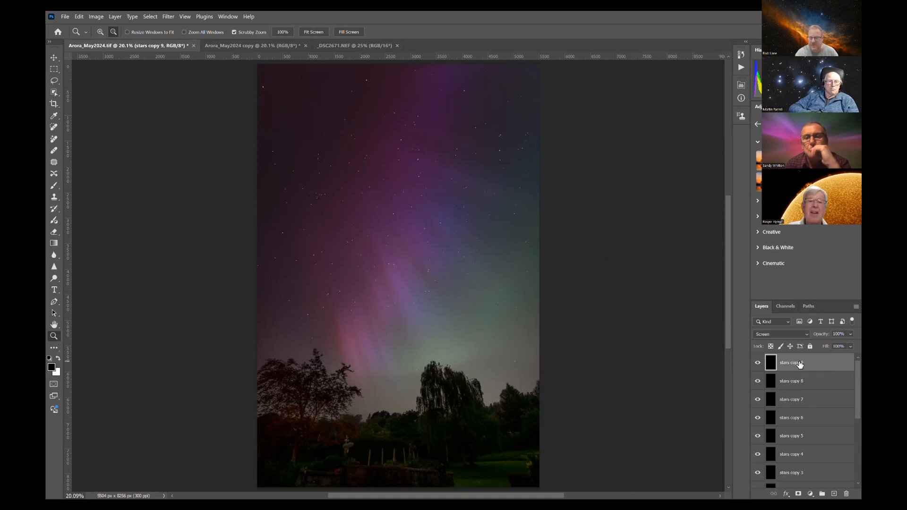
key(ctrl+j)
key(ctrl+j)
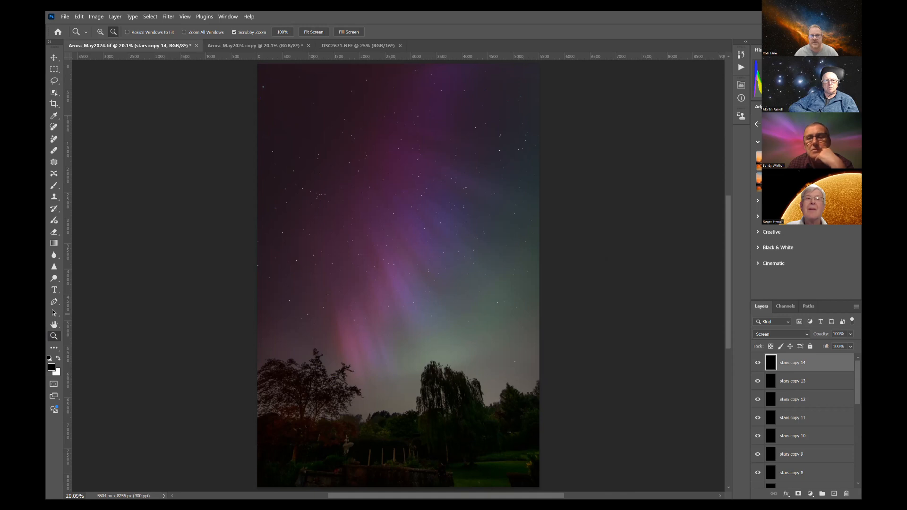
Step: Switch to the _DSC2671.NEF aurora image
click(356, 45)
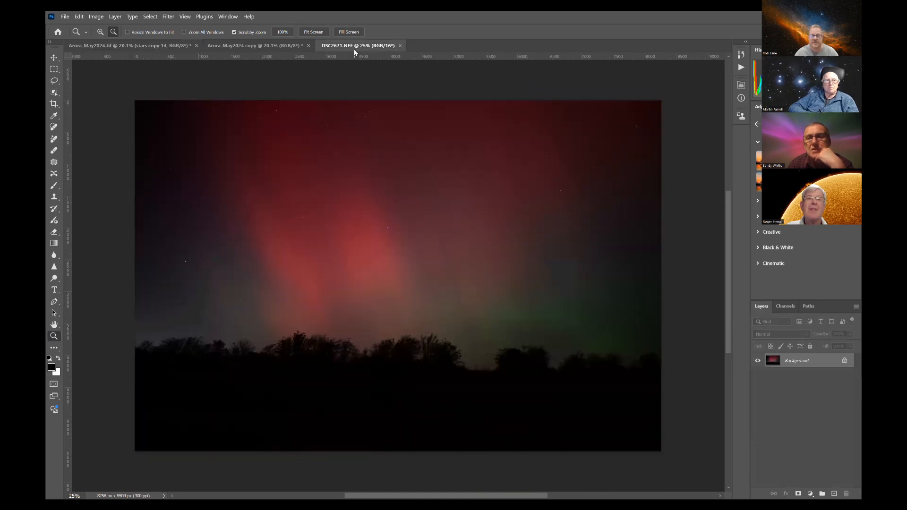
Step: Try brightening the red aurora image's exposure and shadows with the Camera Raw Filter
click(169, 17)
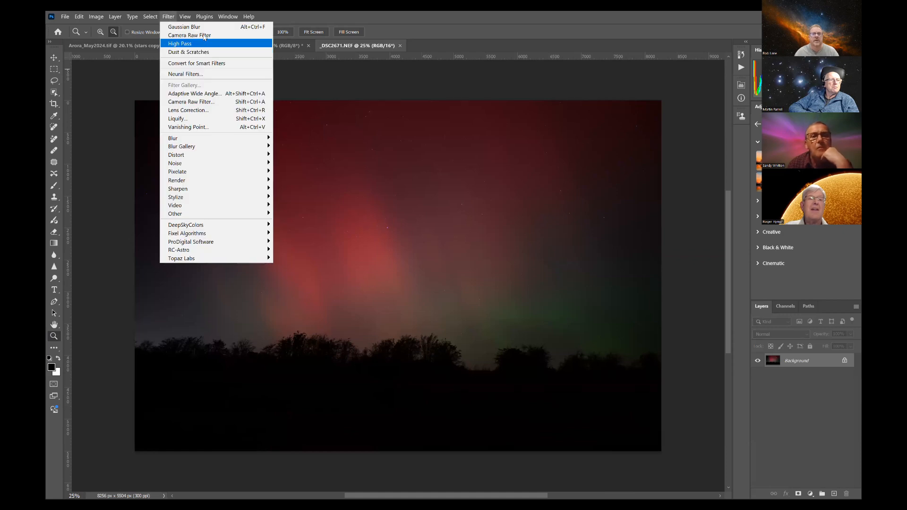
click(202, 102)
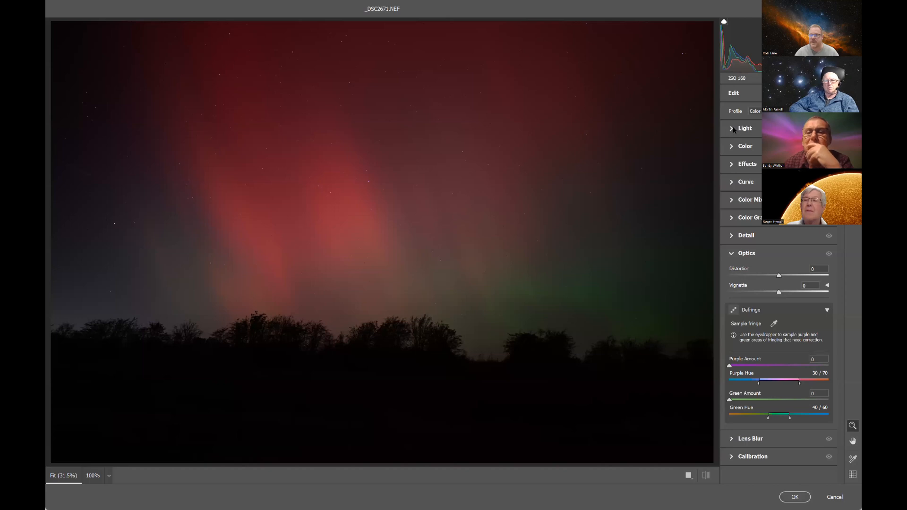
click(734, 128)
mouse_move(780, 149)
mouse_down()
mouse_move(810, 149)
mouse_move(785, 149)
mouse_up()
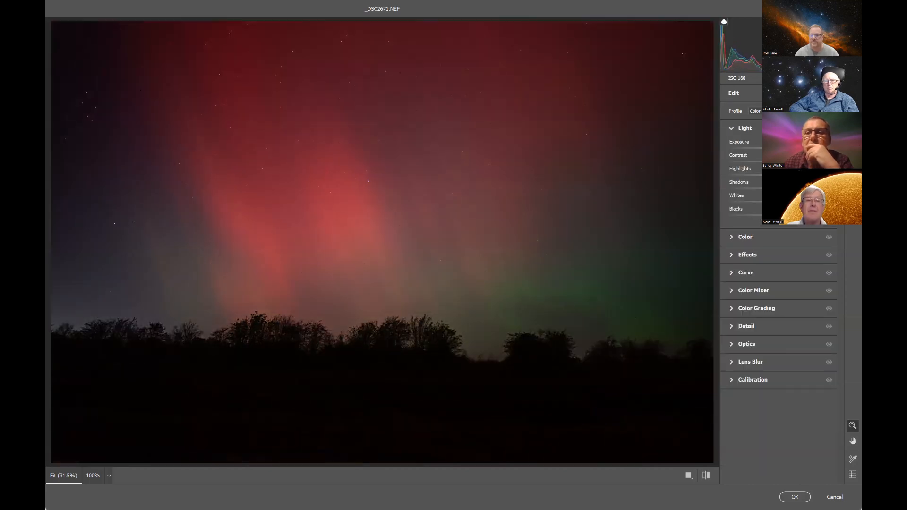
drag(780, 189, 794, 215)
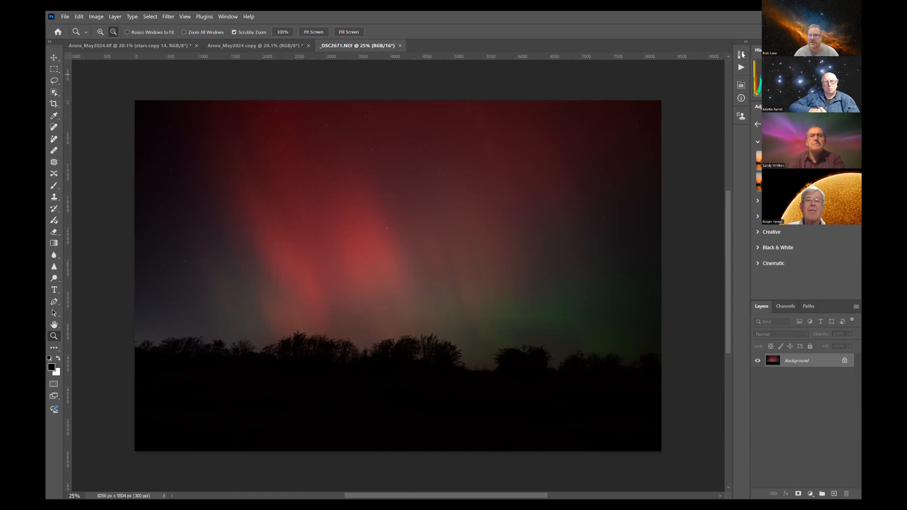
Step: Run the Aurora_HP action on the image and apply its High Pass filter with a radius of 884.9 pixels
click(741, 69)
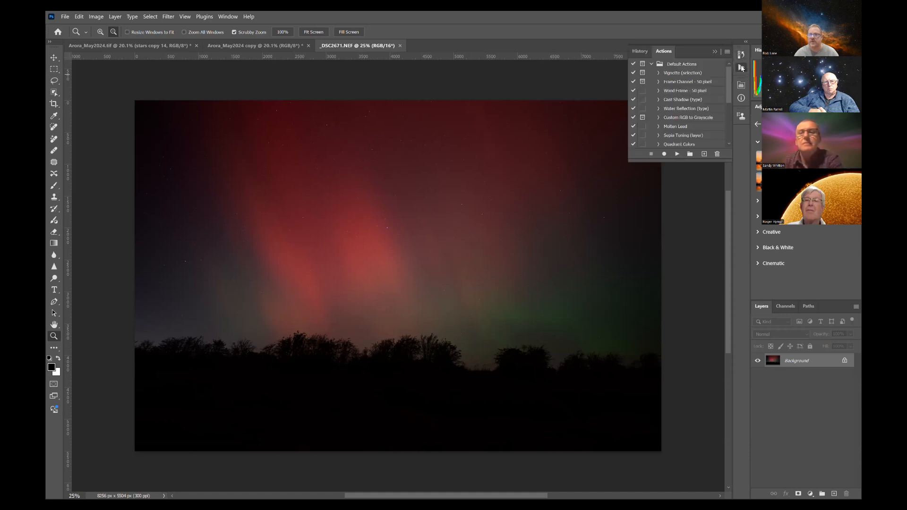
scroll(684, 131, down, 3)
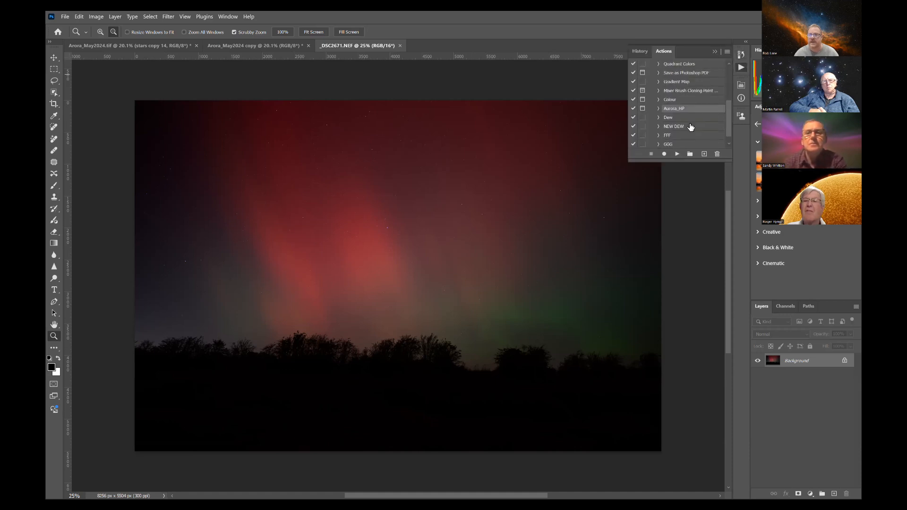
click(679, 99)
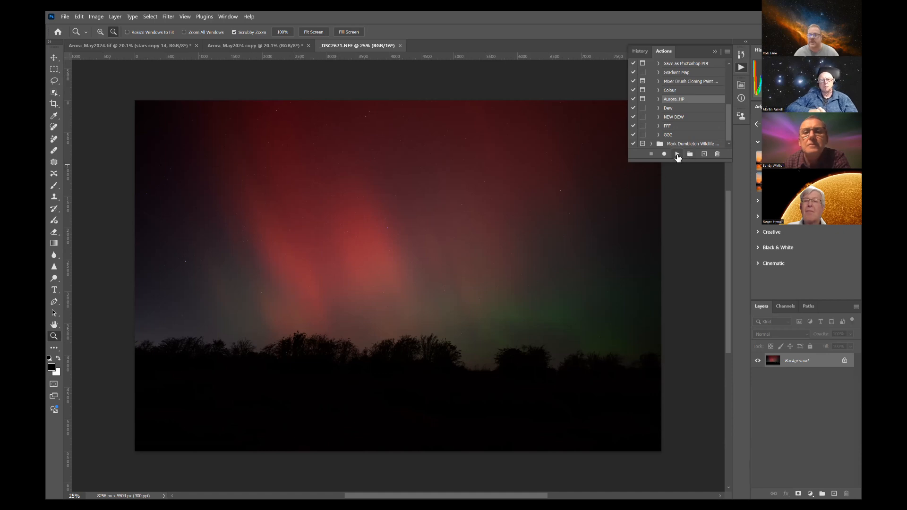
click(675, 154)
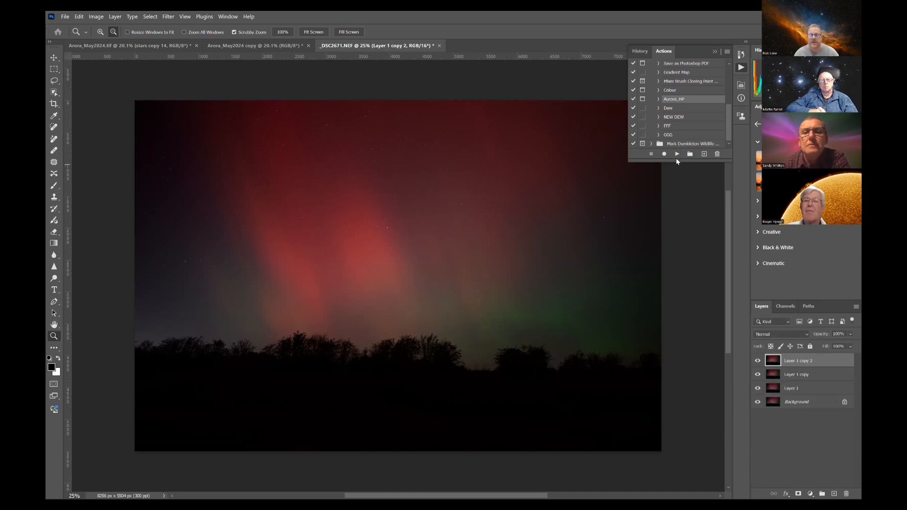
drag(597, 292, 608, 290)
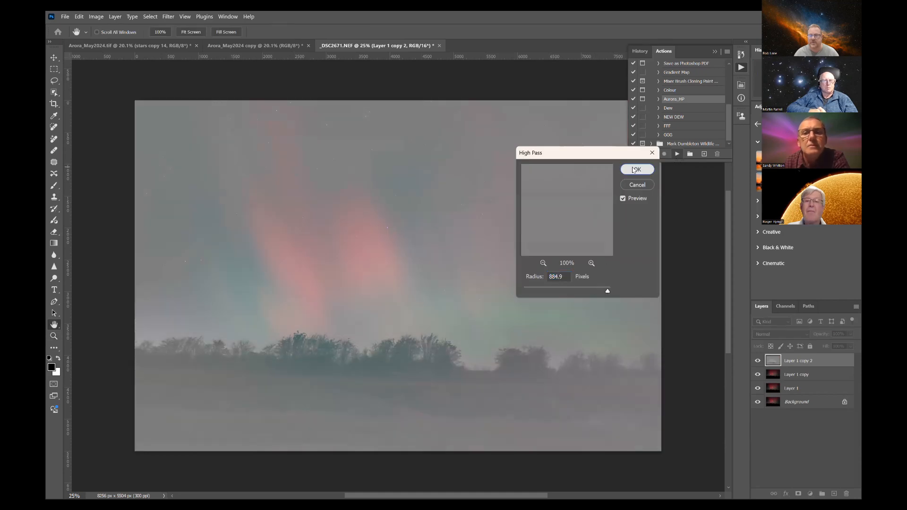
click(636, 169)
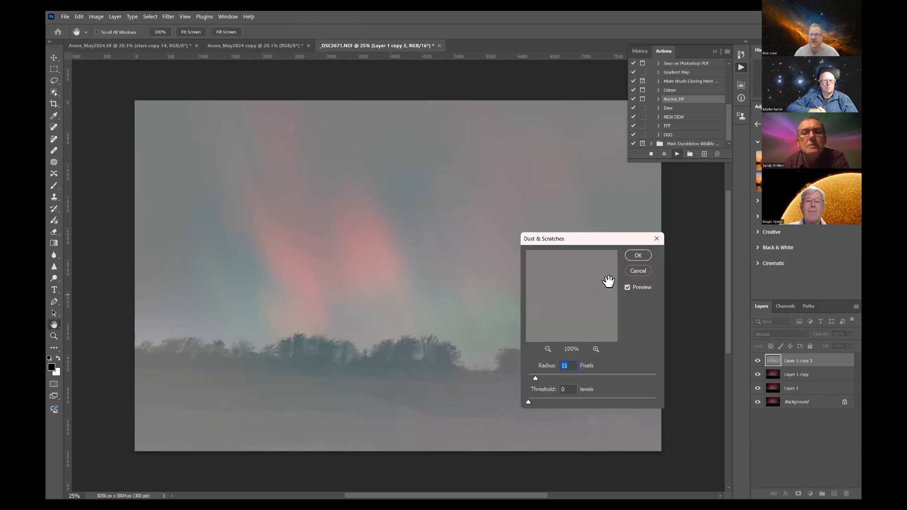
Step: Apply the action's Dust & Scratches at radius 11 pixels to both layer copies, and Levels with midtones 2.19 to the stars layer
click(637, 256)
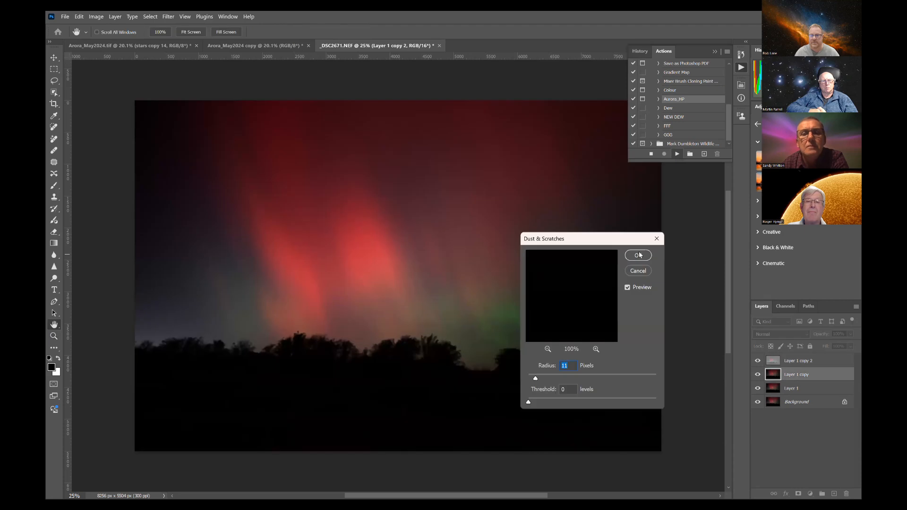
click(643, 255)
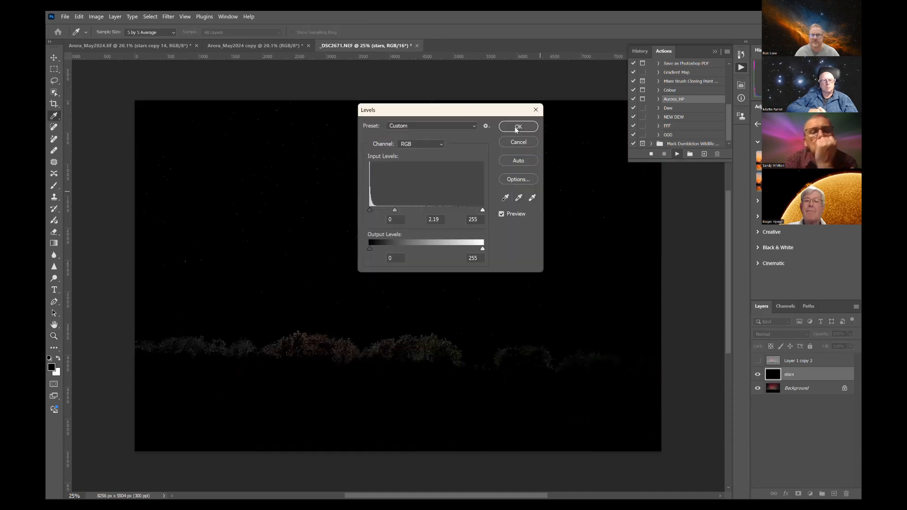
click(516, 126)
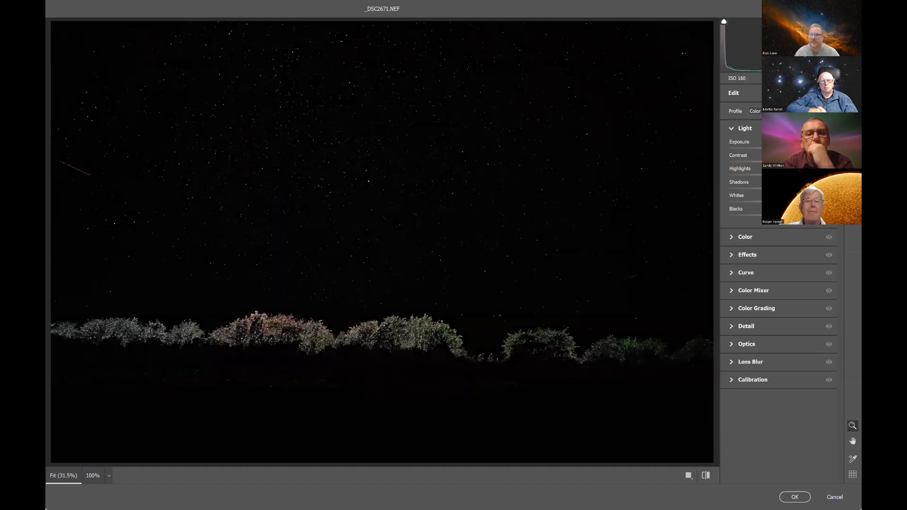
Step: Paint a new Camera Raw brush mask over the tree line in the stars layer and set its Exposure to -4.00
key(m)
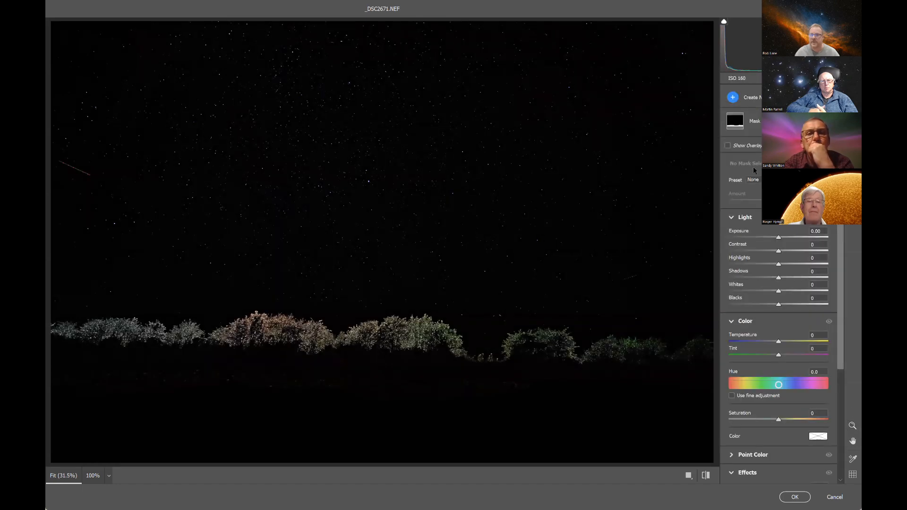
click(756, 98)
click(775, 124)
mouse_move(685, 348)
mouse_down()
mouse_move(208, 328)
mouse_move(205, 302)
mouse_move(195, 345)
mouse_move(70, 339)
mouse_move(70, 329)
mouse_move(501, 367)
mouse_move(548, 393)
mouse_up()
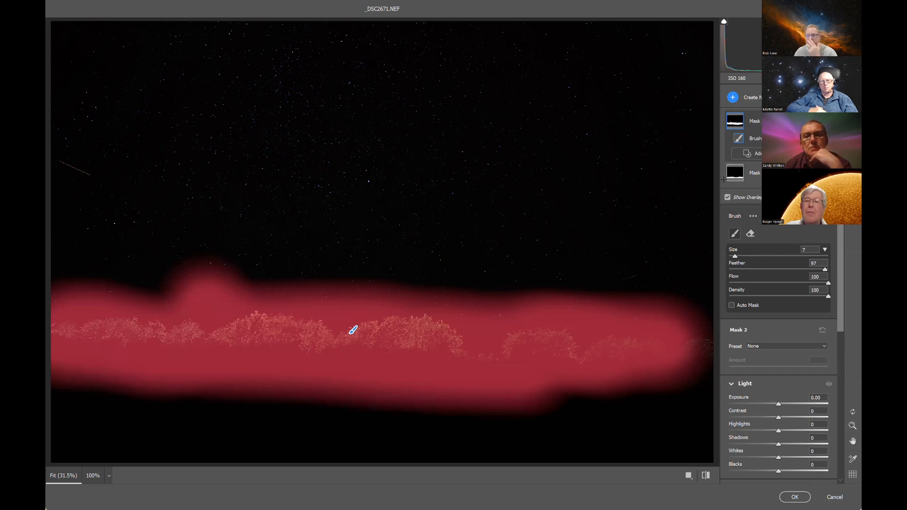
mouse_move(734, 185)
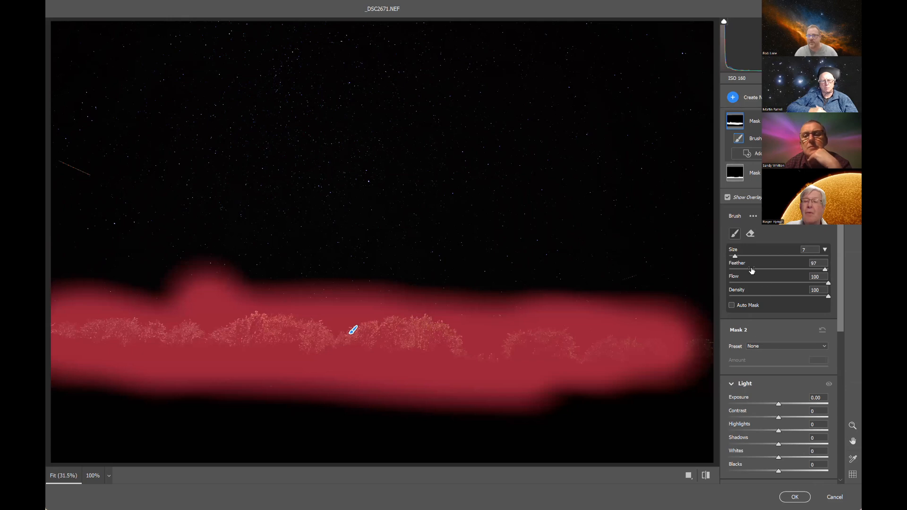
drag(779, 404, 728, 405)
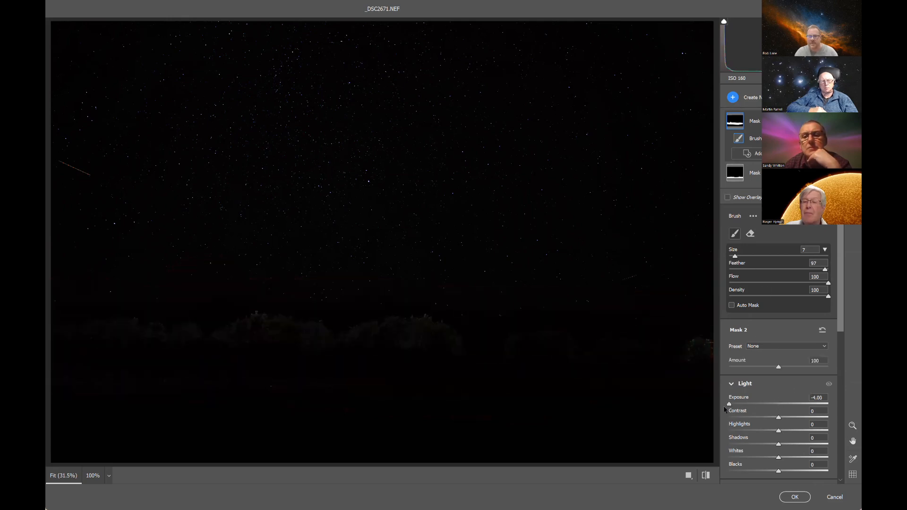
Step: Apply the Camera Raw mask adjustments to the stars layer and let the Aurora_HP action run to its end
click(802, 499)
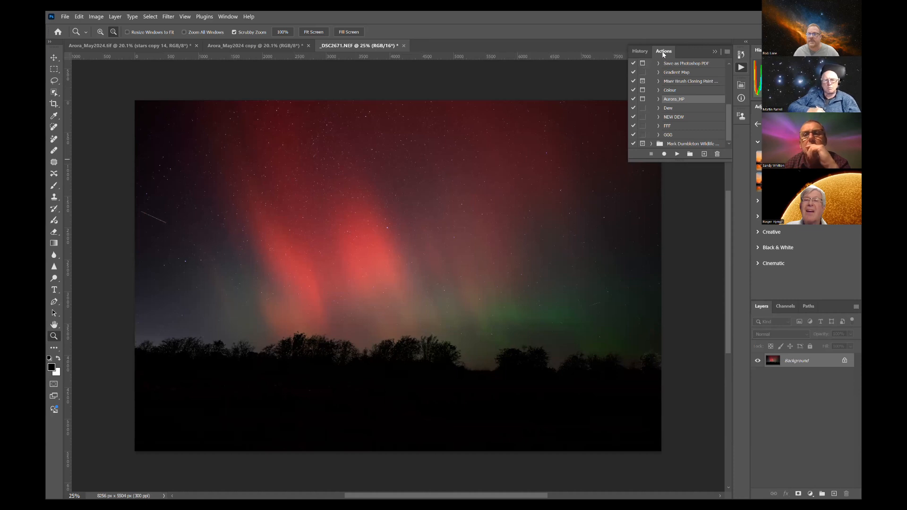
click(741, 69)
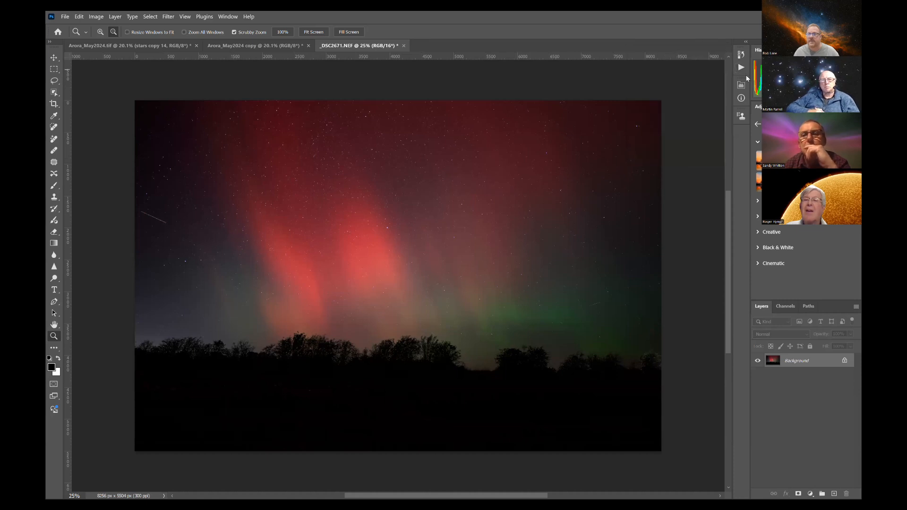
Step: Create a new action named test in the Default Actions set, start its recording and stop it without recording any commands
click(741, 67)
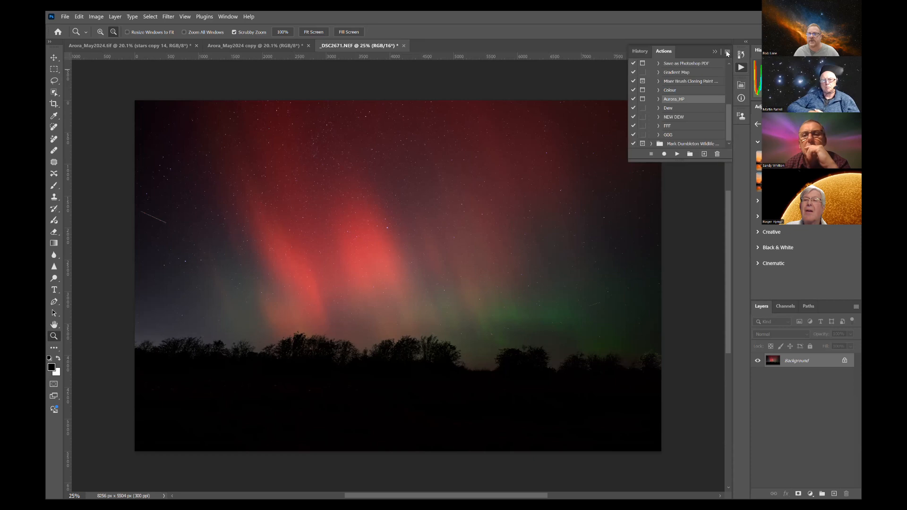
click(727, 53)
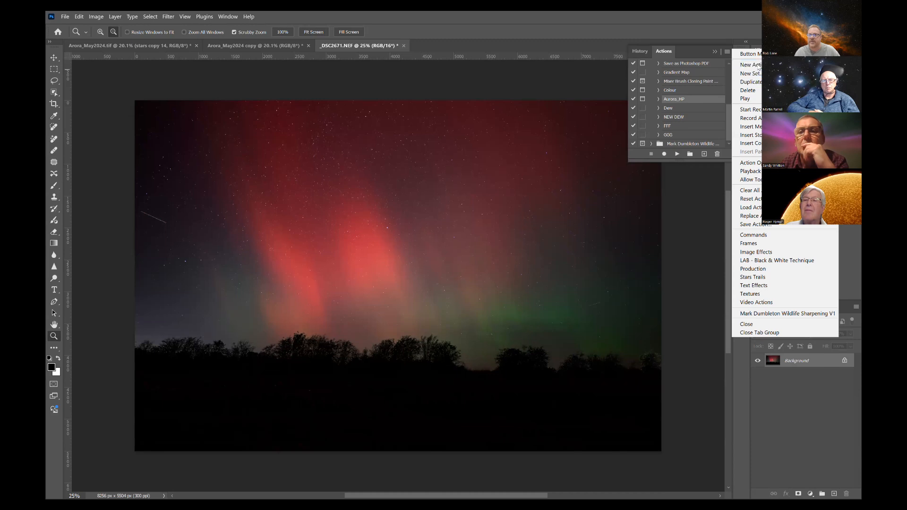
click(751, 65)
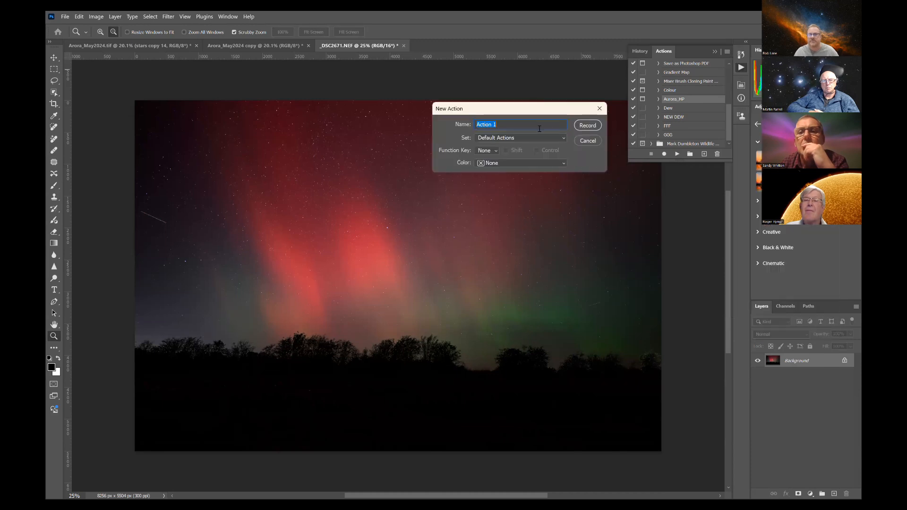
text(test)
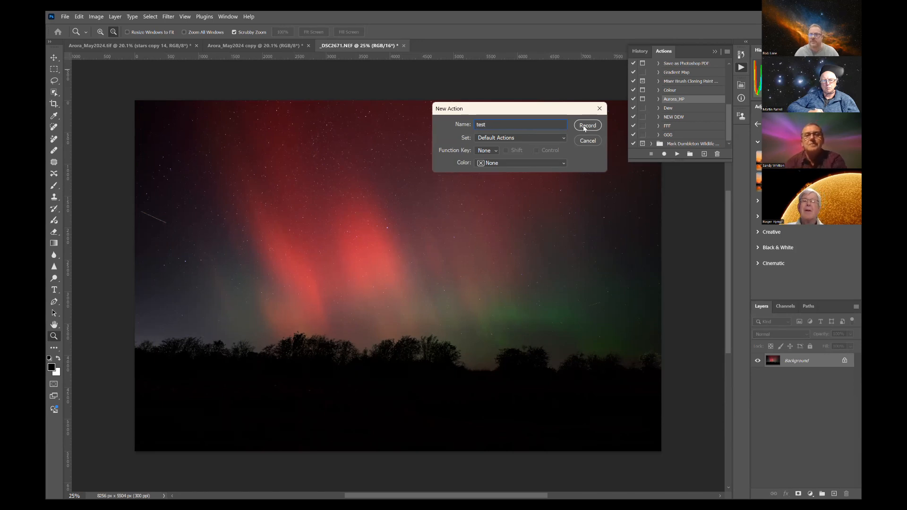
key(Return)
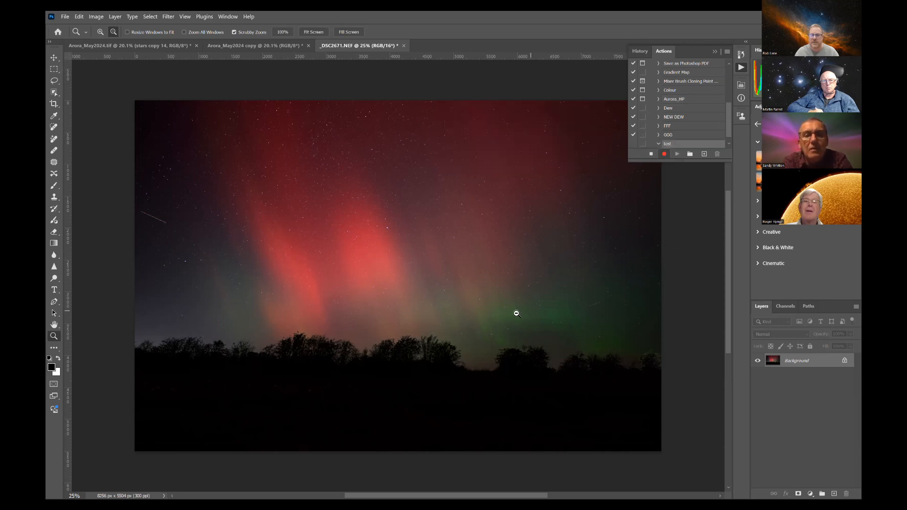
click(652, 154)
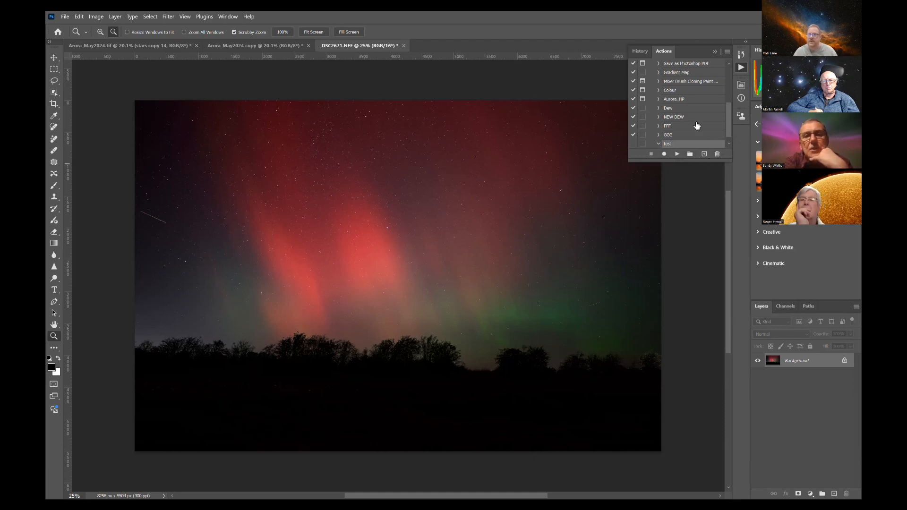
click(715, 52)
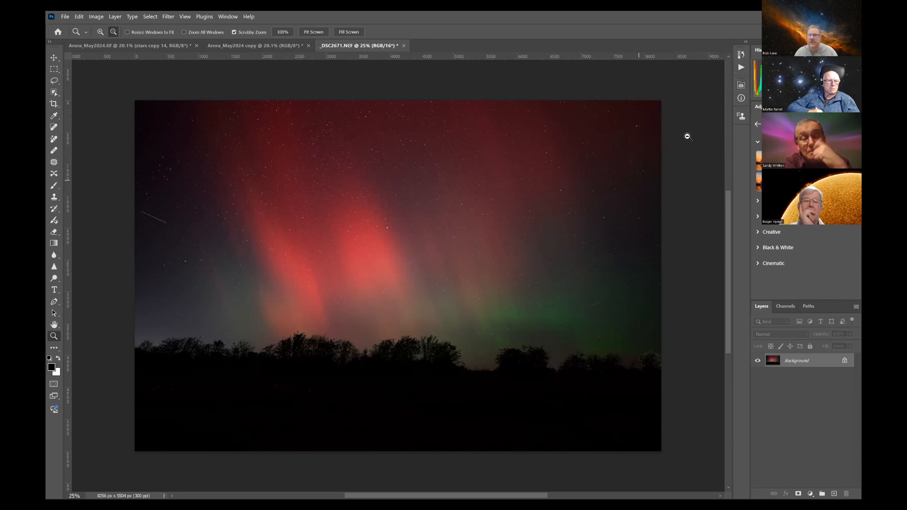
Step: Compare the original _DSC2671.NEF snapshot with the processed image by switching the history to it and back to the final Flatten Image state
scroll(393, 60, up, 2)
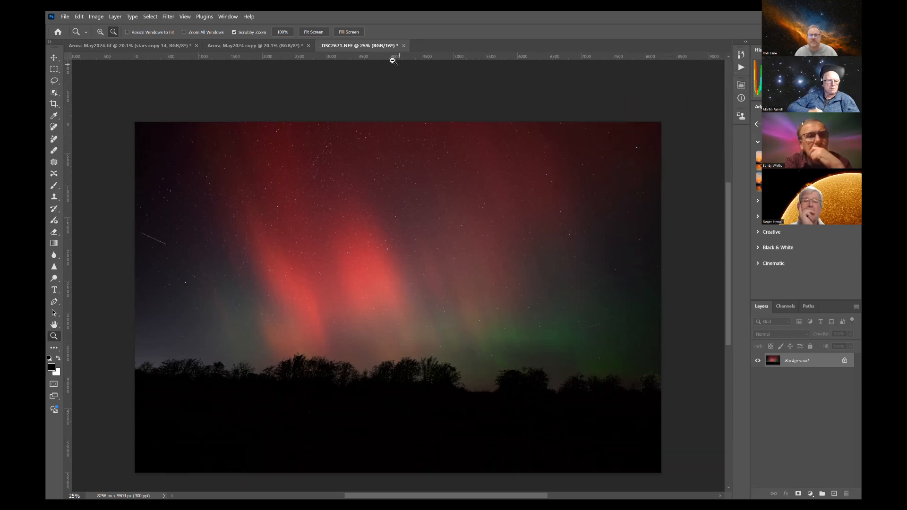
click(741, 54)
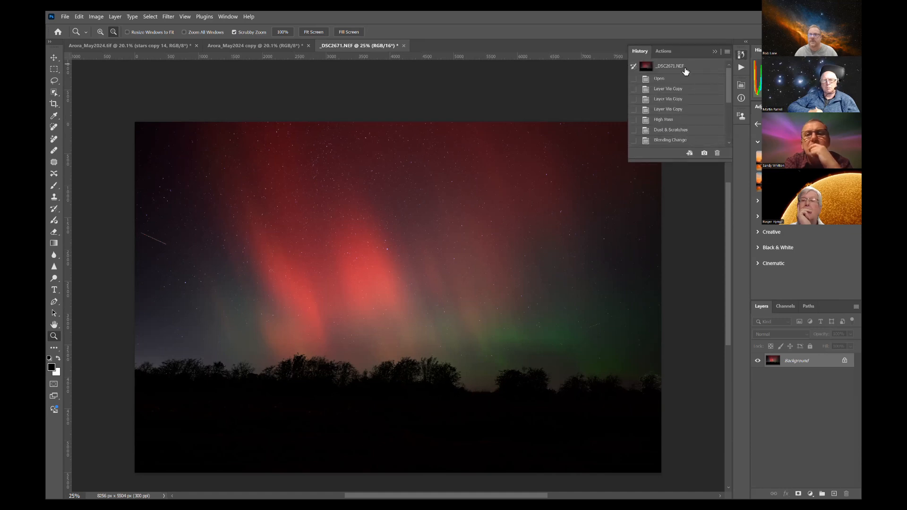
click(685, 70)
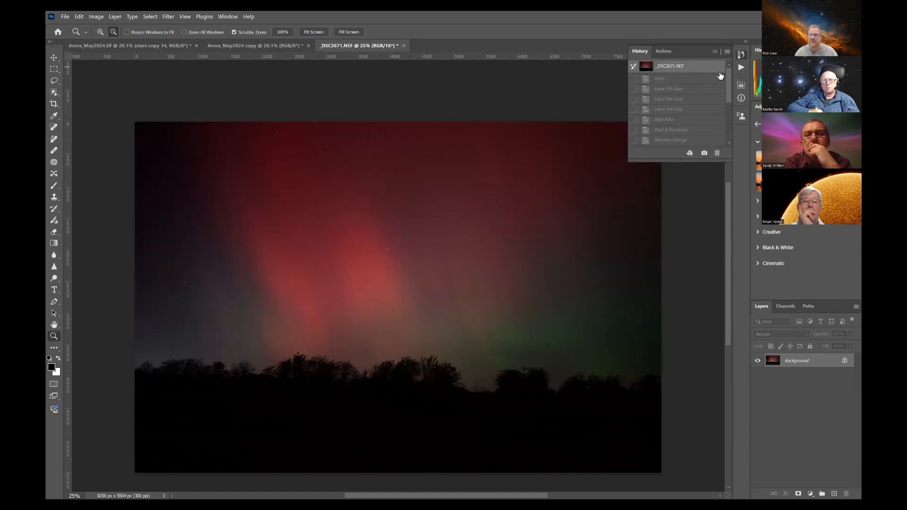
drag(732, 80, 733, 132)
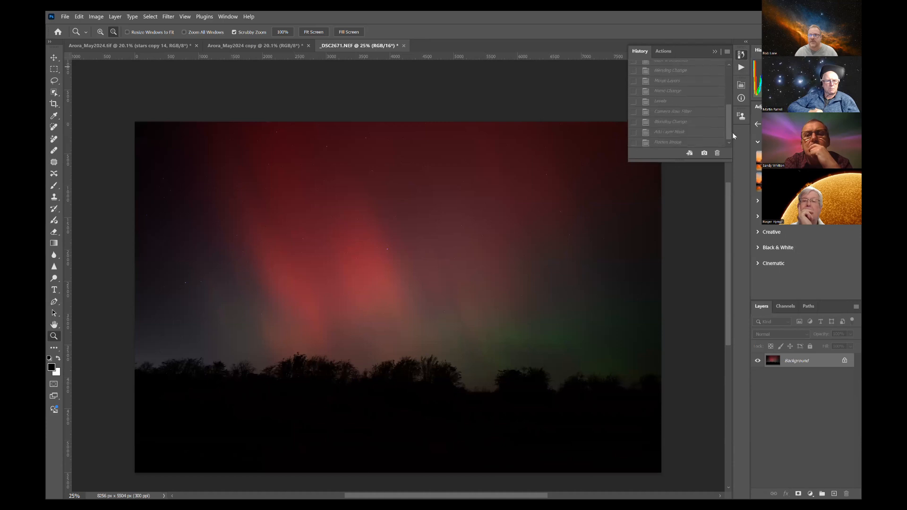
click(669, 142)
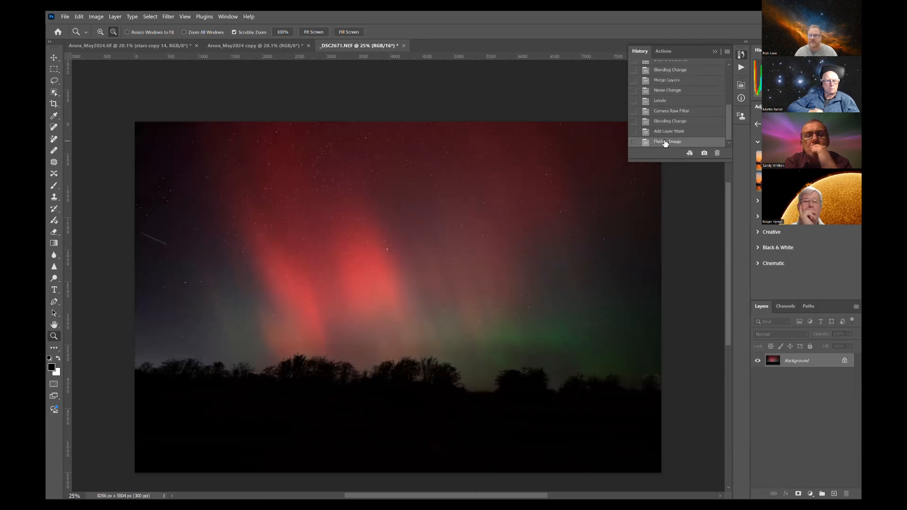
click(714, 52)
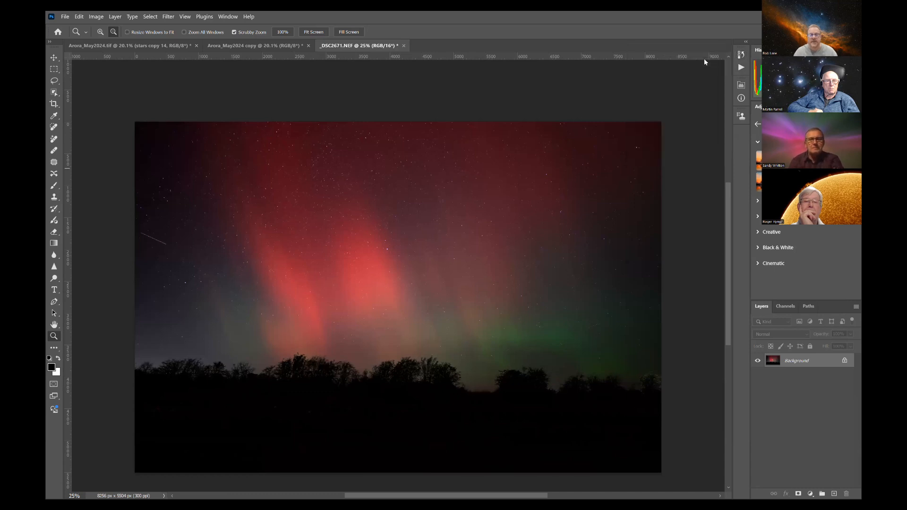